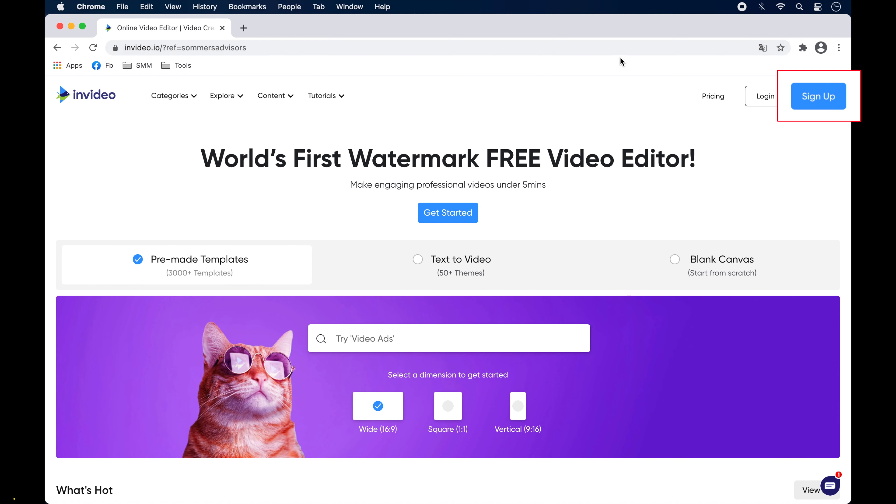
Sign up for a new invideo account and submit the account setup form.
click(820, 98)
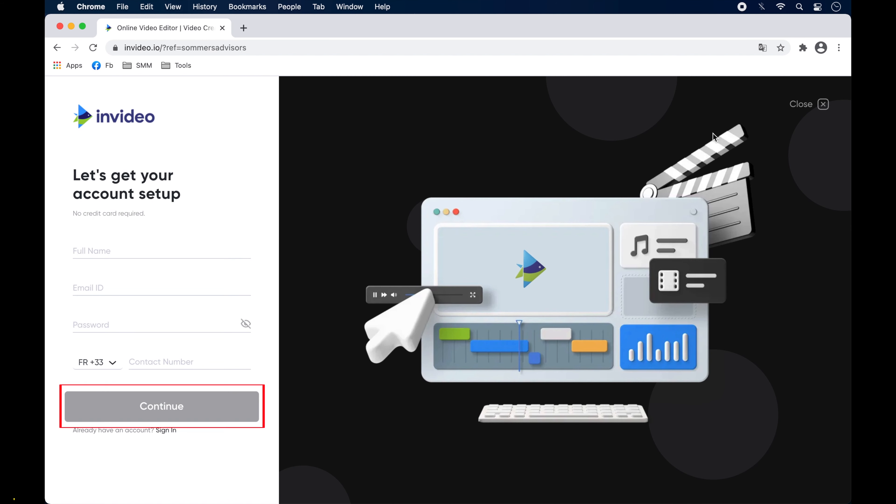
click(166, 409)
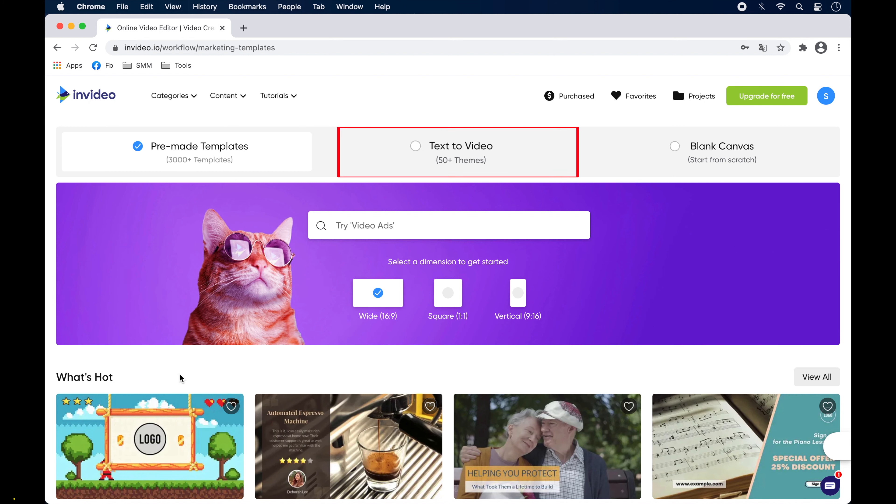
View the Text to Video and Blank Canvas creation modes, and return to Pre-made Templates.
click(403, 147)
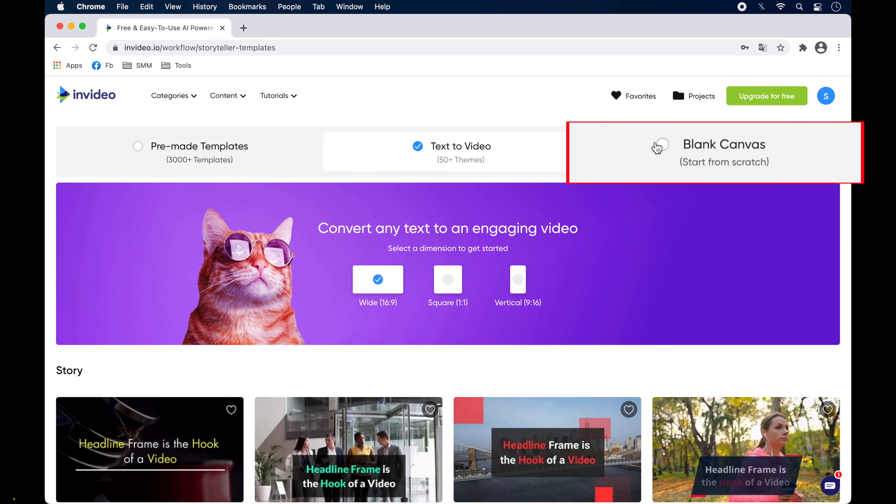
click(663, 145)
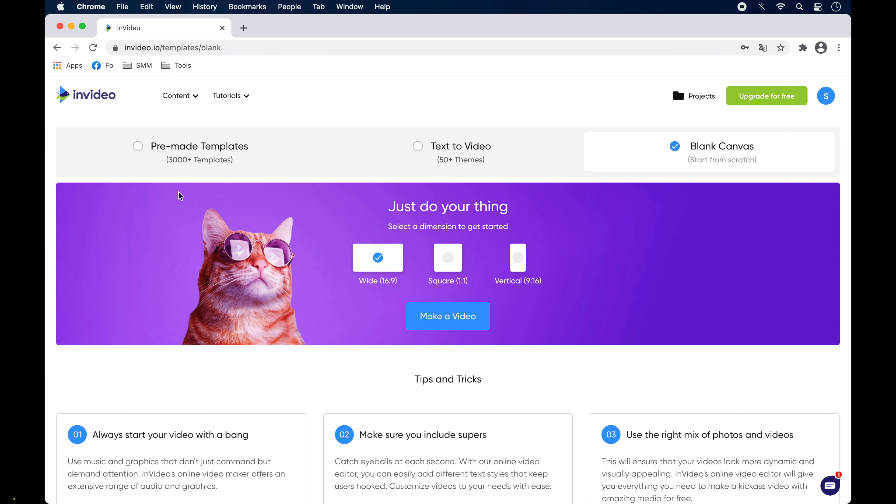
click(139, 147)
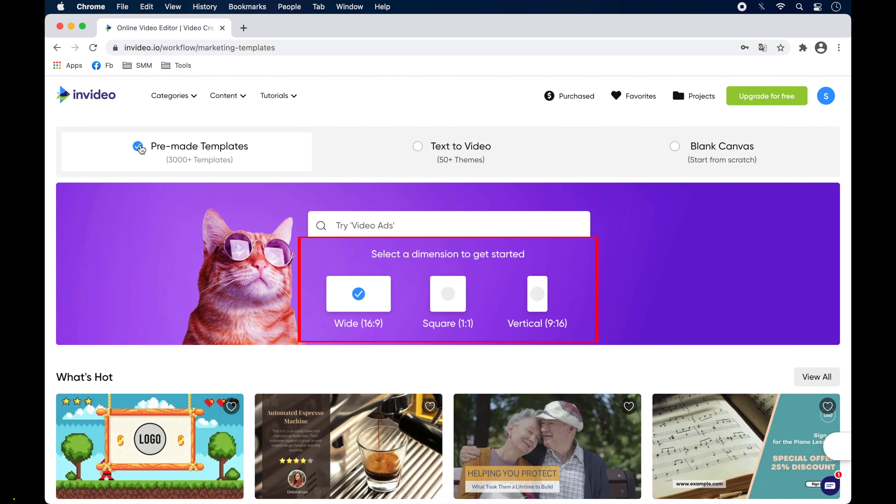
Preview the templates in the Square (1:1) and Vertical (9:16) dimensions, and return to Wide (16:9).
click(456, 300)
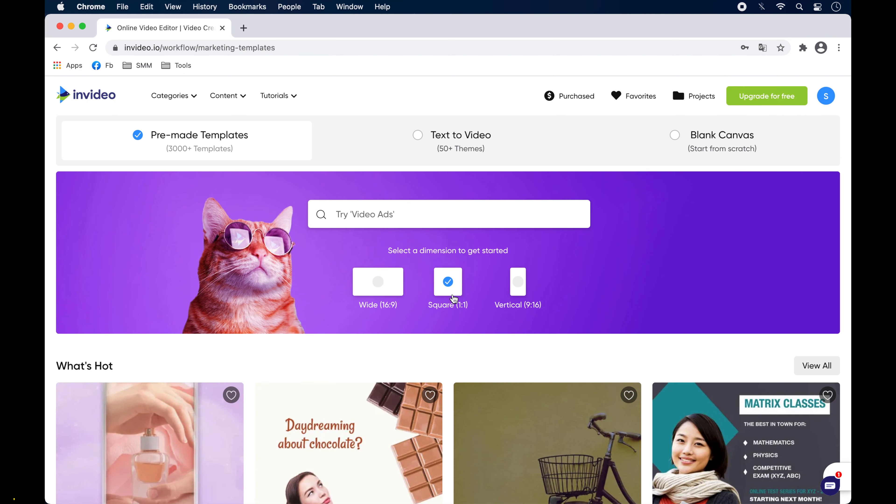
click(518, 282)
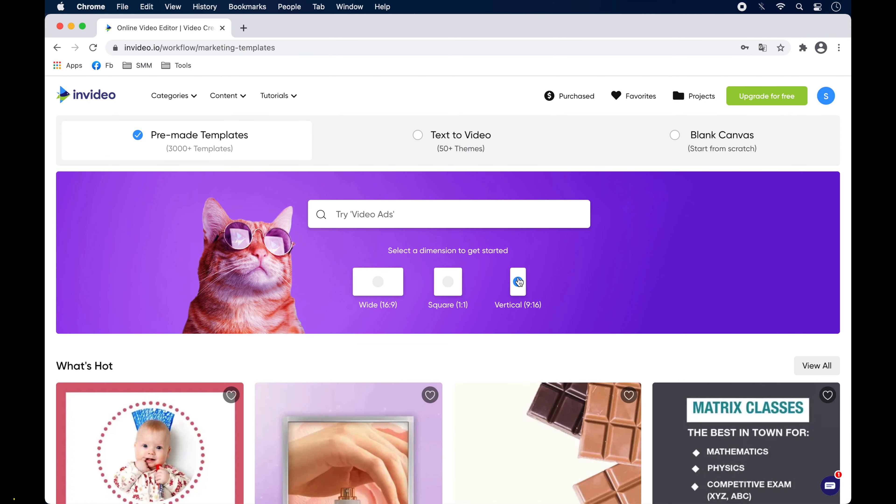
click(382, 283)
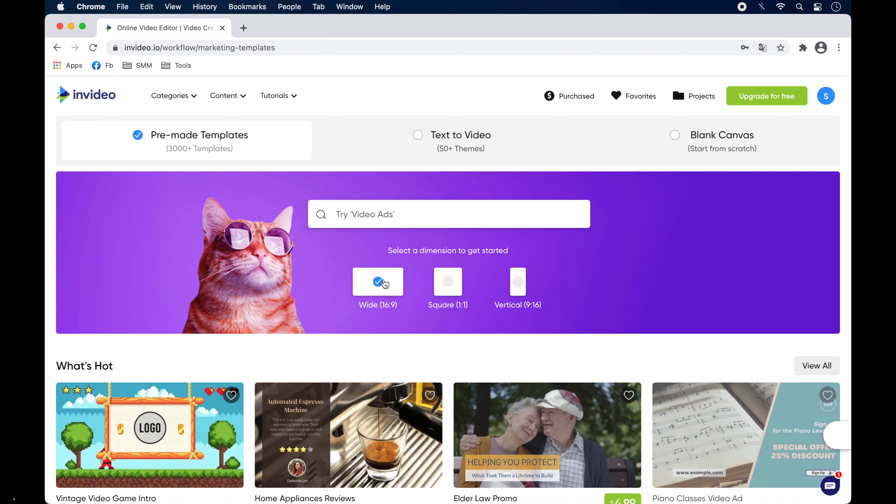
Browse the wide pre-made template categories from What's Hot down to Video Collage.
scroll(755, 313, down, 3)
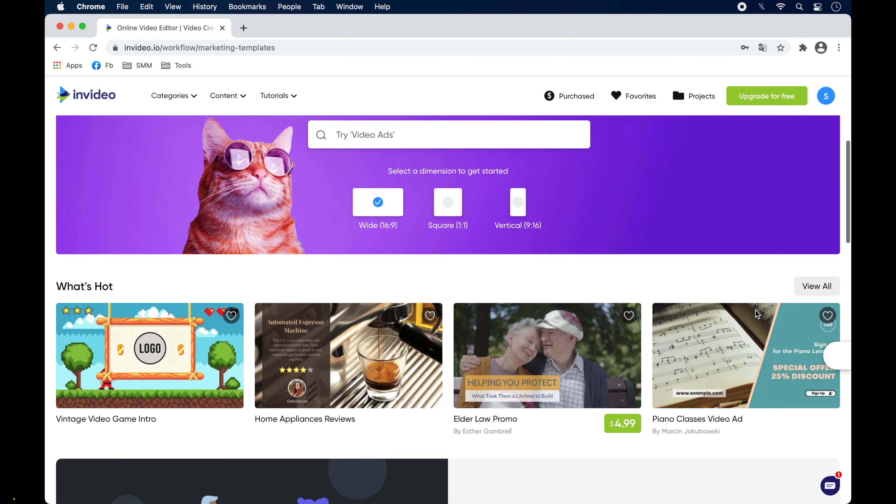
scroll(757, 313, down, 5)
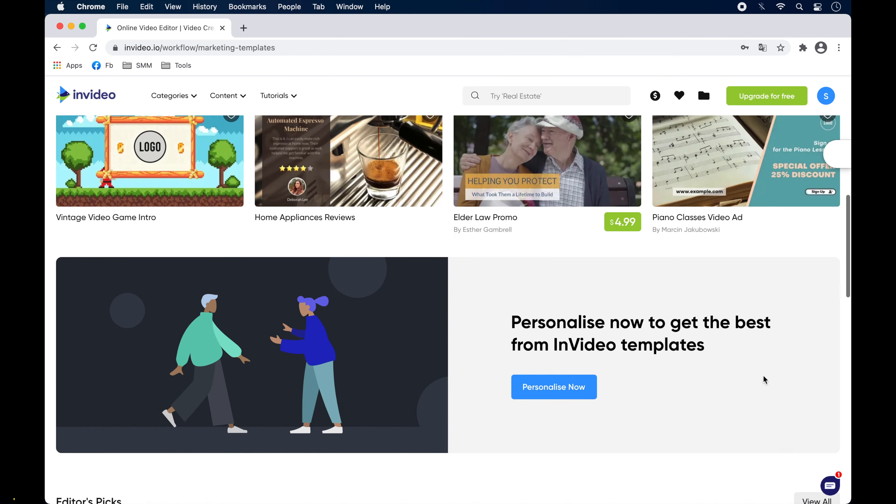
scroll(764, 380, down, 8)
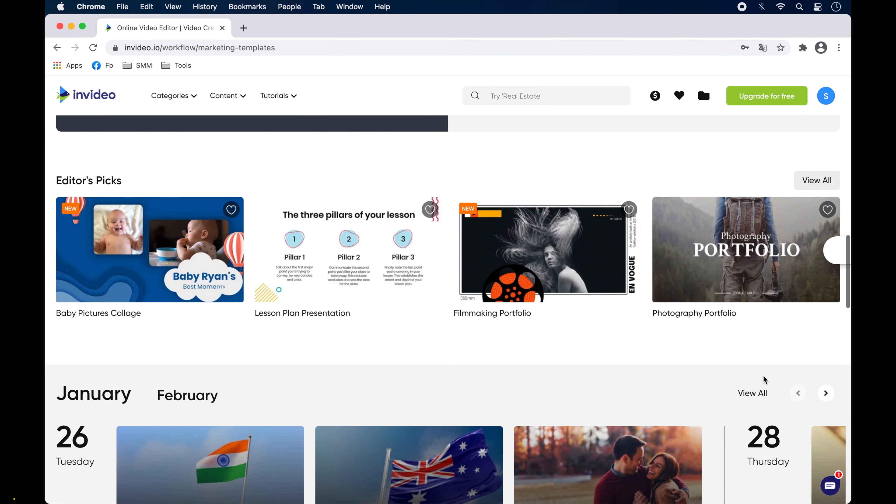
scroll(764, 380, down, 18)
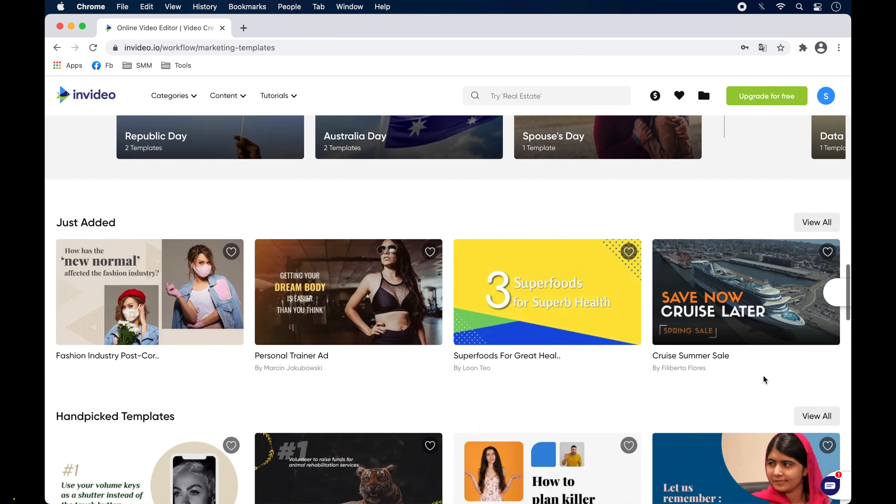
scroll(760, 402, down, 17)
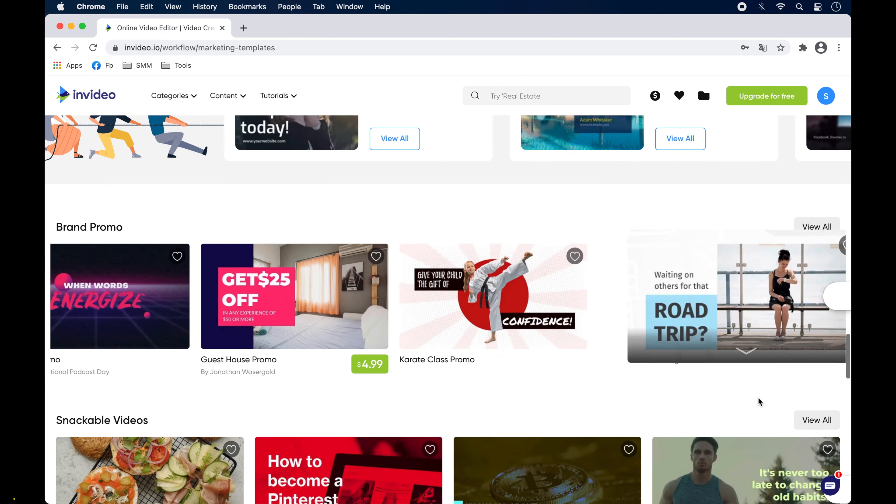
scroll(760, 401, down, 15)
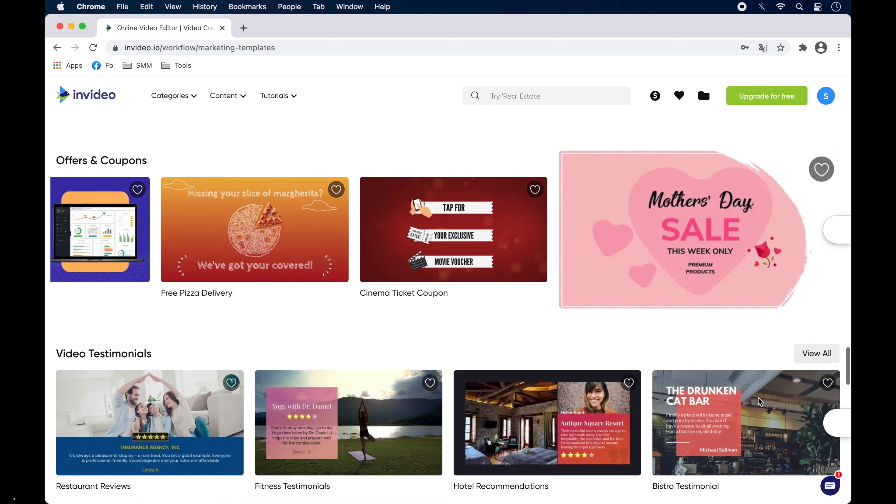
scroll(759, 402, down, 5)
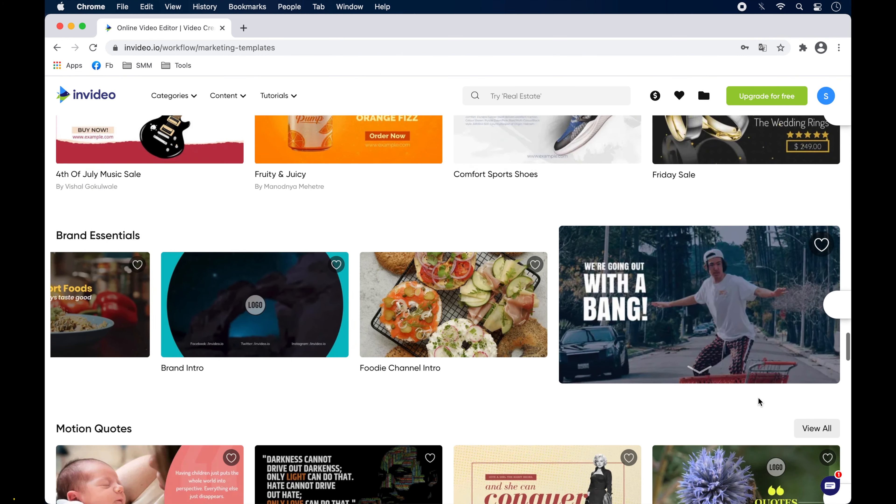
scroll(762, 353, up, 4)
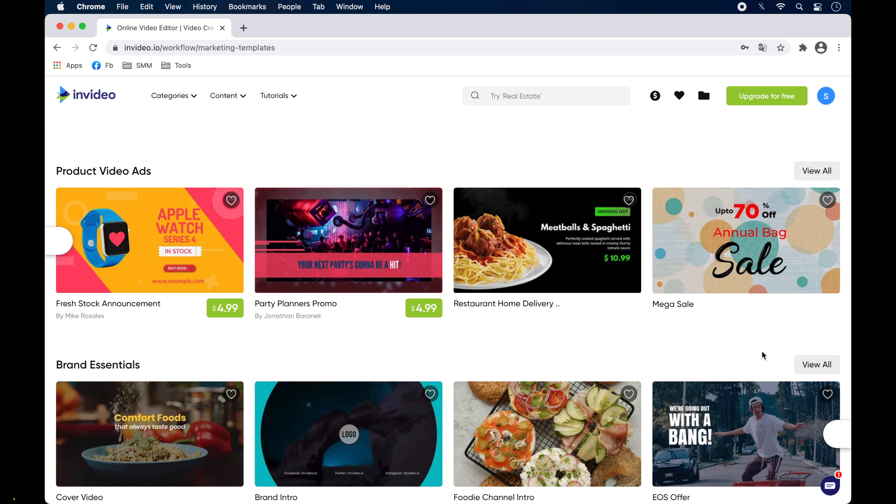
scroll(762, 355, down, 12)
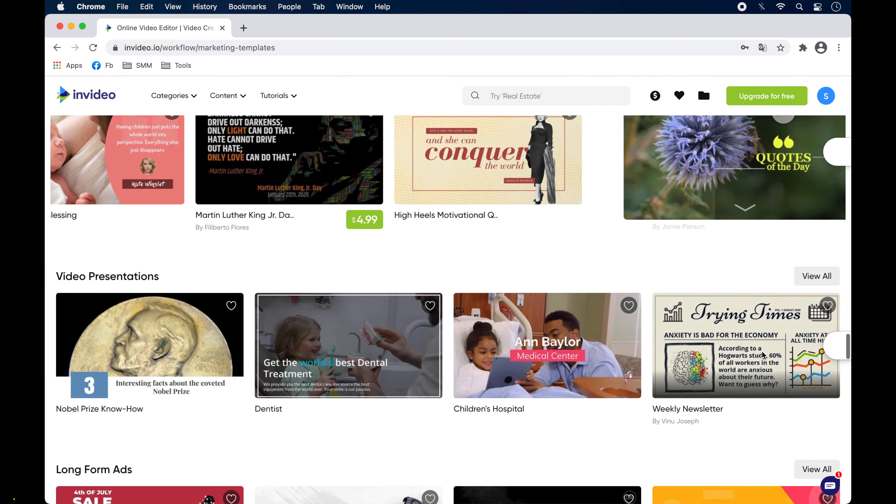
scroll(763, 355, down, 10)
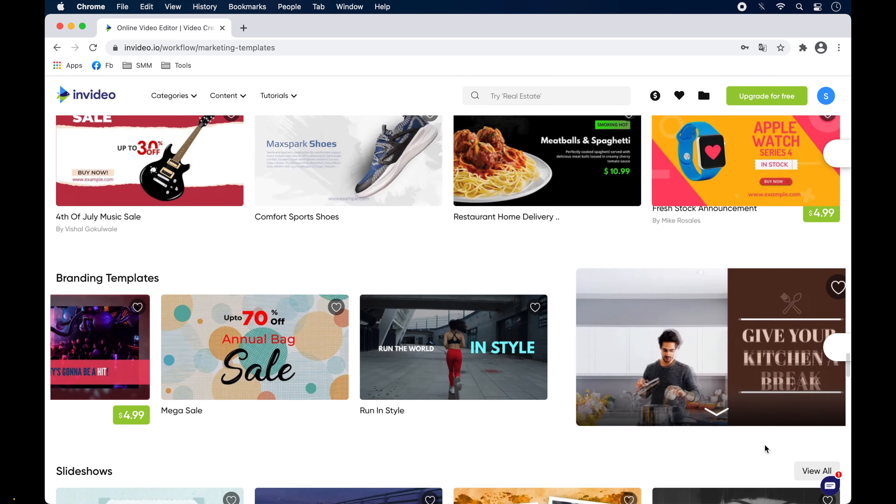
scroll(765, 448, down, 12)
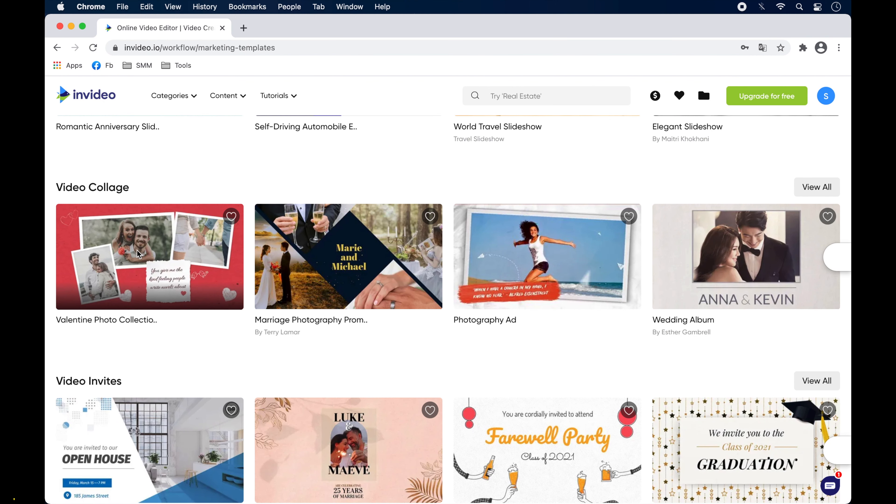
Choose the Valentine Photo Collection template under Video Collage and open it in the editor in Wide (16:9).
mouse_move(138, 254)
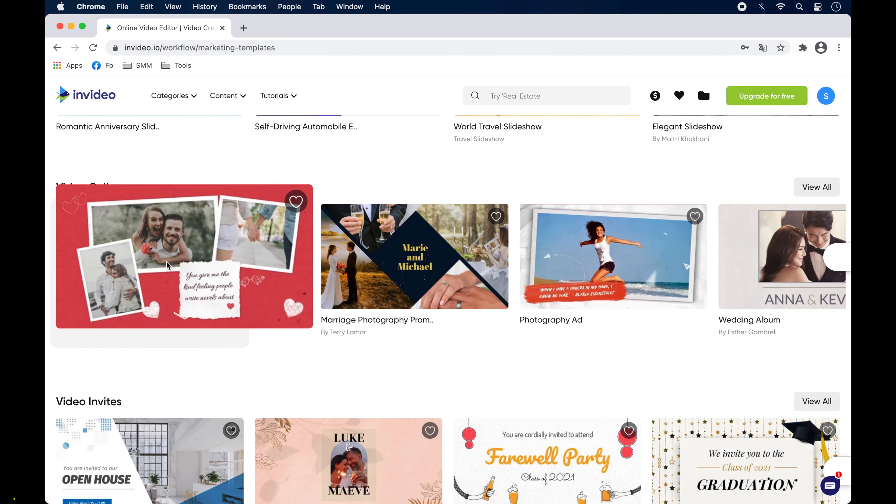
click(167, 265)
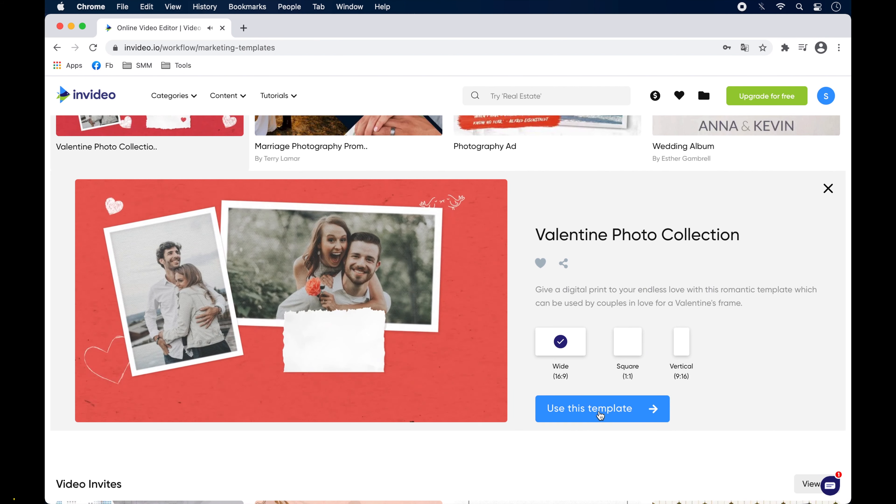
click(600, 410)
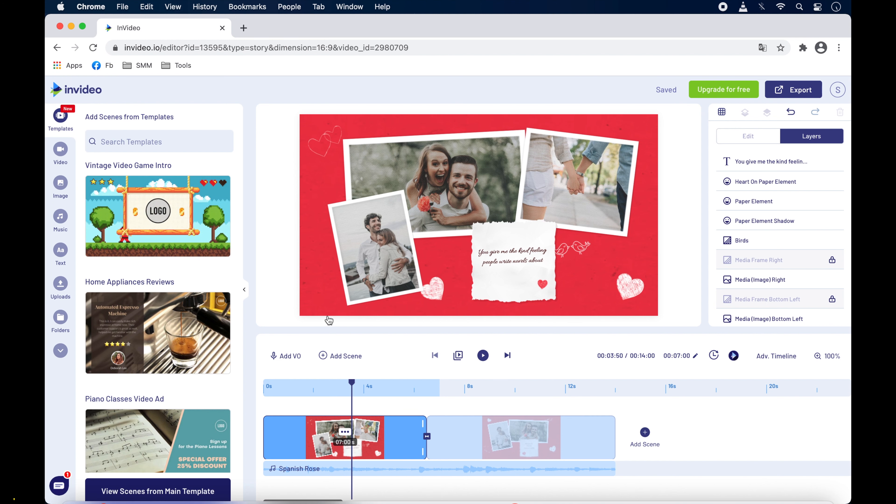
Look through the editor's Video, Image, Music, Text, Uploads and Folders libraries.
click(60, 149)
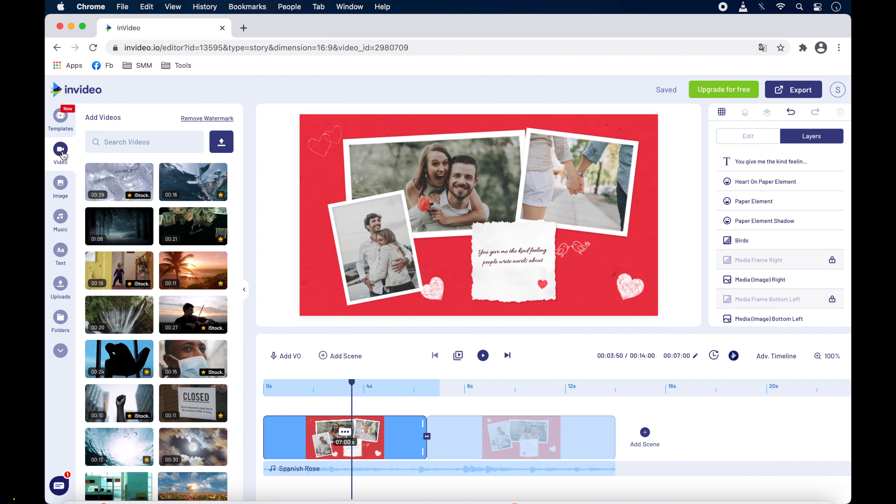
click(61, 183)
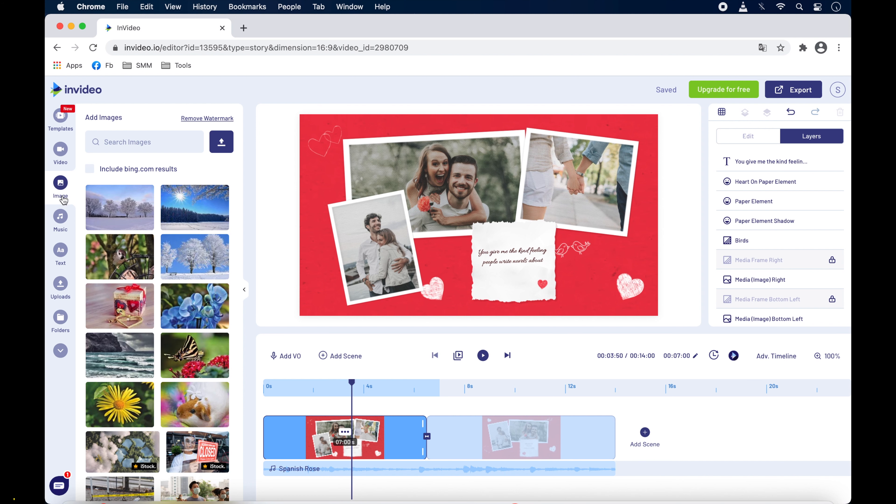
click(64, 219)
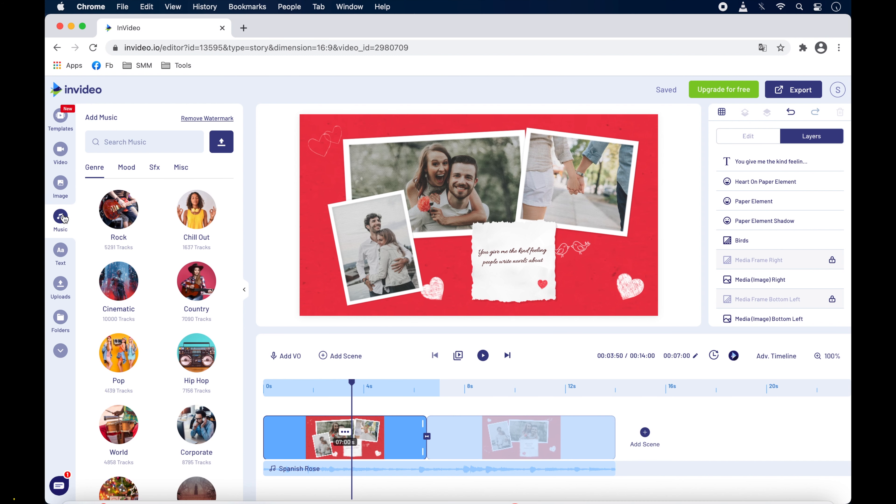
click(62, 251)
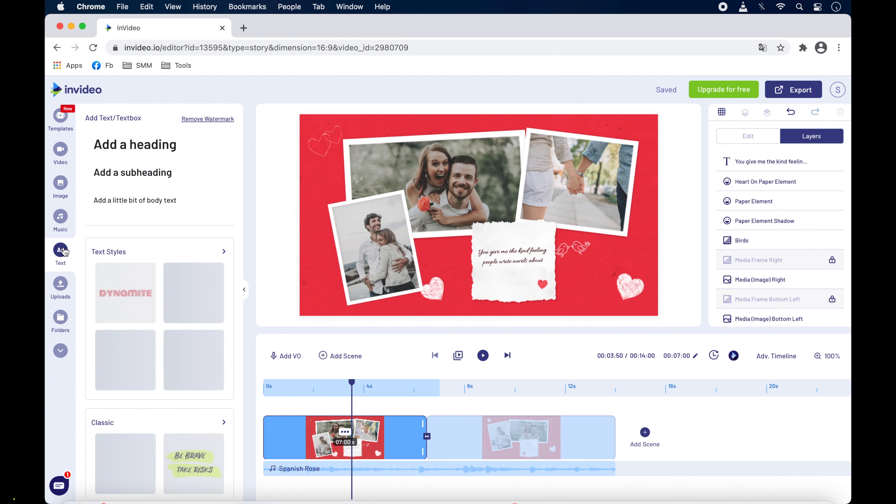
click(64, 289)
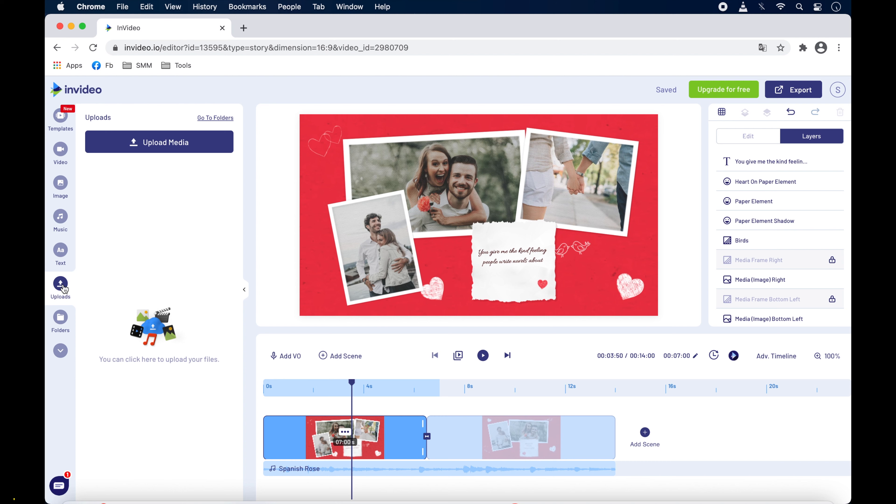
click(61, 318)
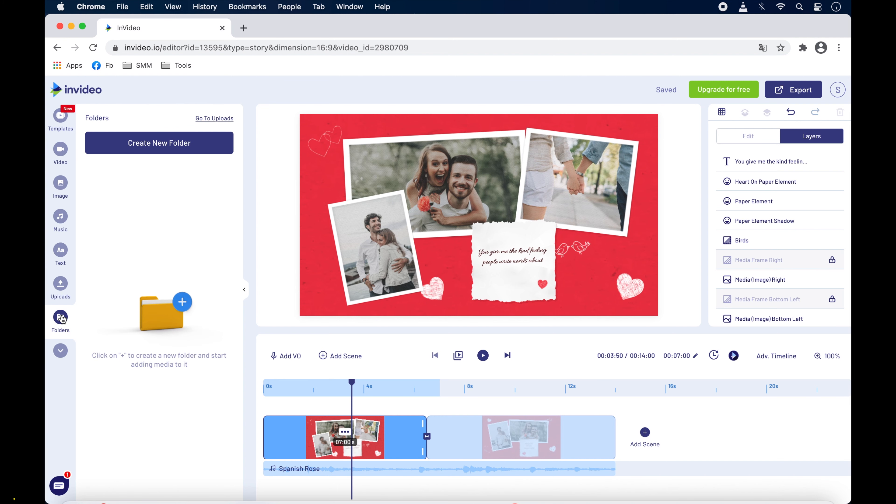
Expand the list of asset libraries to view the additional categories from Stickers to Social, and collapse it again.
click(60, 351)
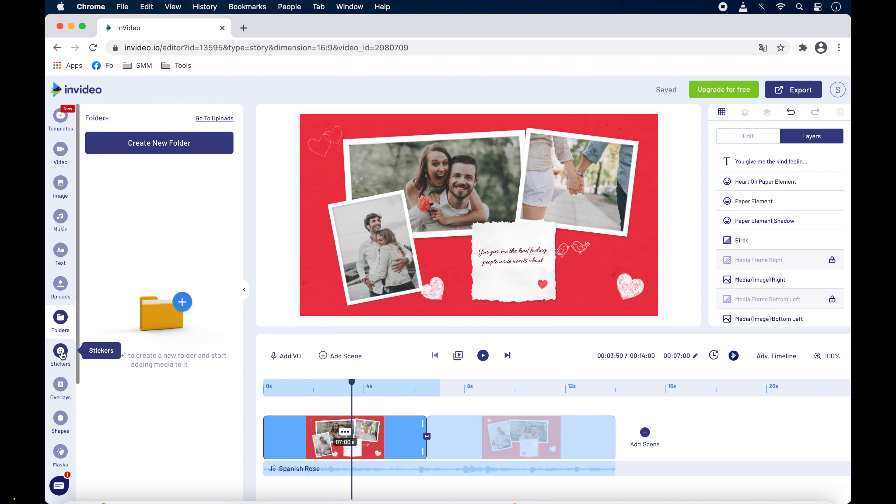
scroll(62, 355, down, 2)
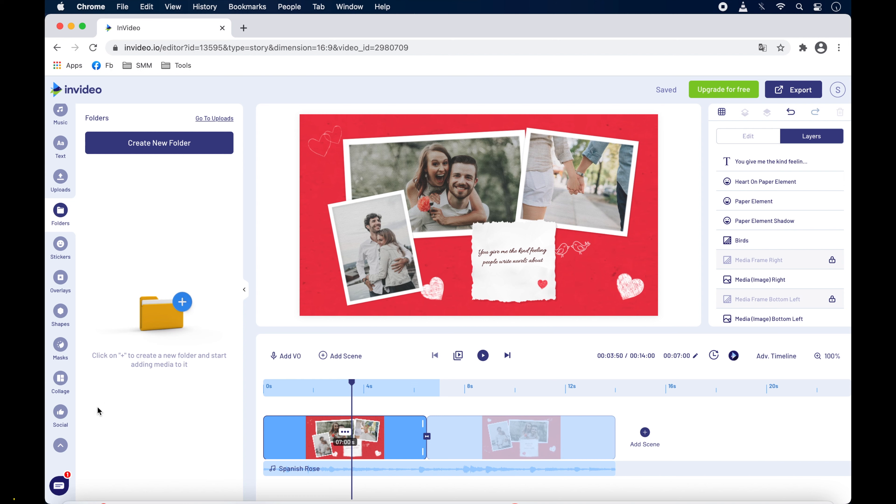
click(60, 445)
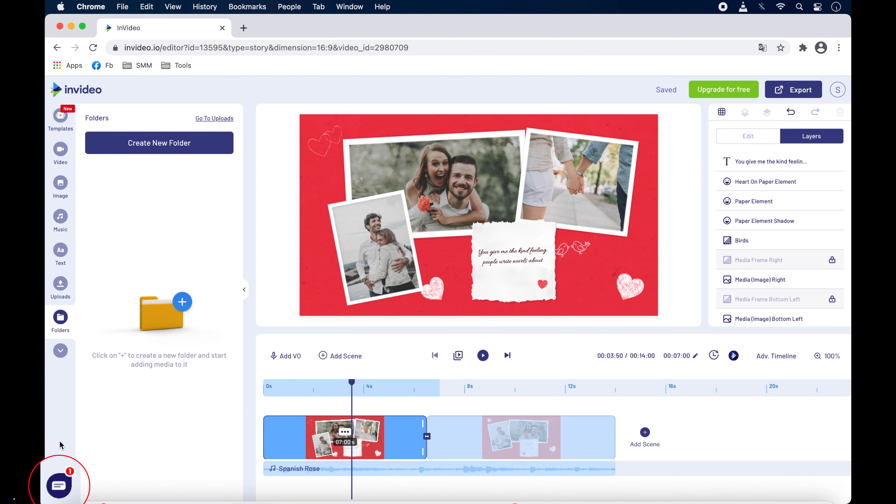
View the support chat's messages and FAQ topics, and close the chat.
click(60, 487)
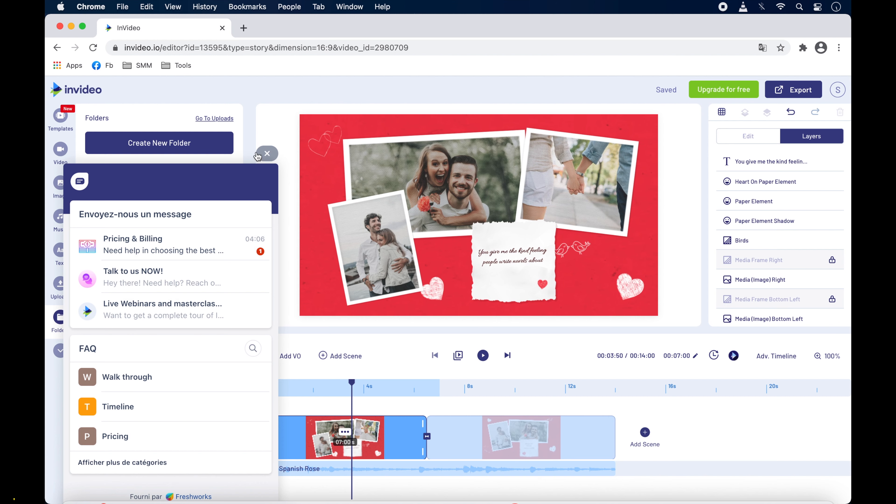
click(268, 155)
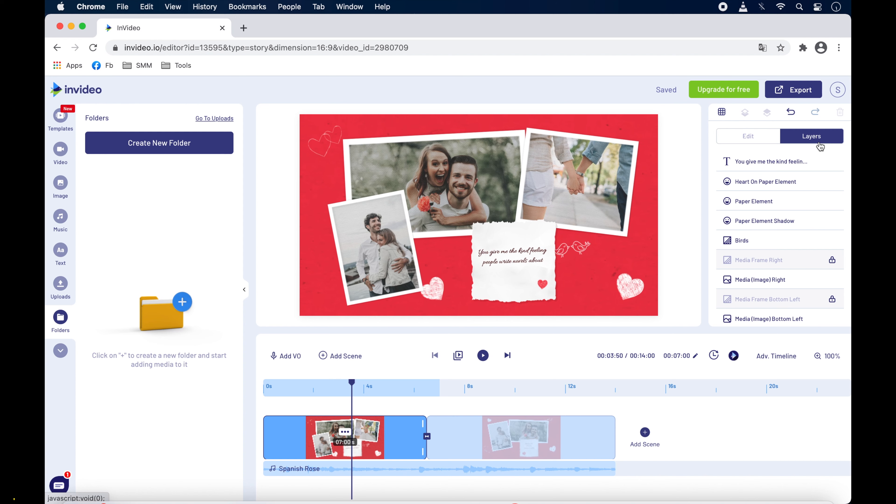
Select the right photo, the top-left photo and the note text in turn to view their editing options, ending on the right photo.
click(600, 168)
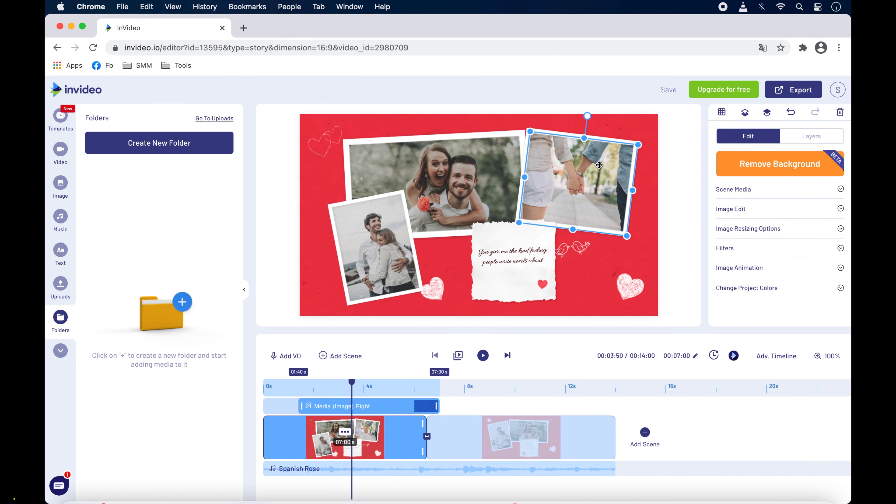
click(480, 190)
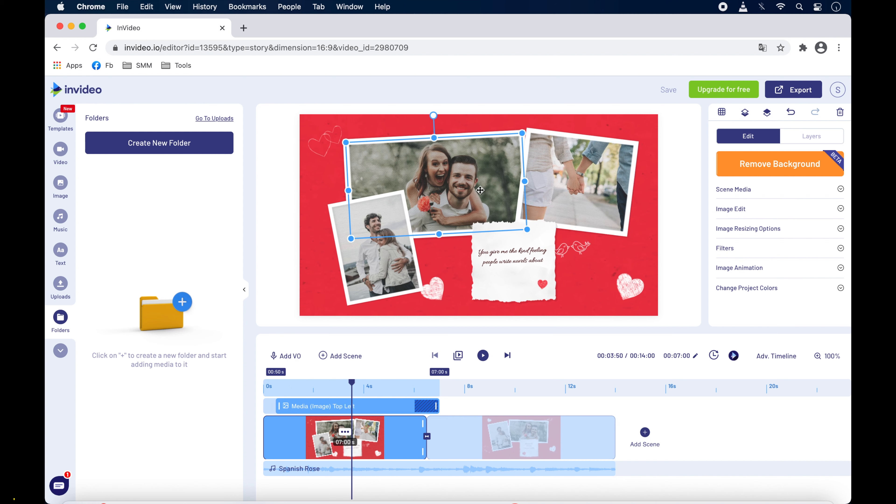
click(510, 264)
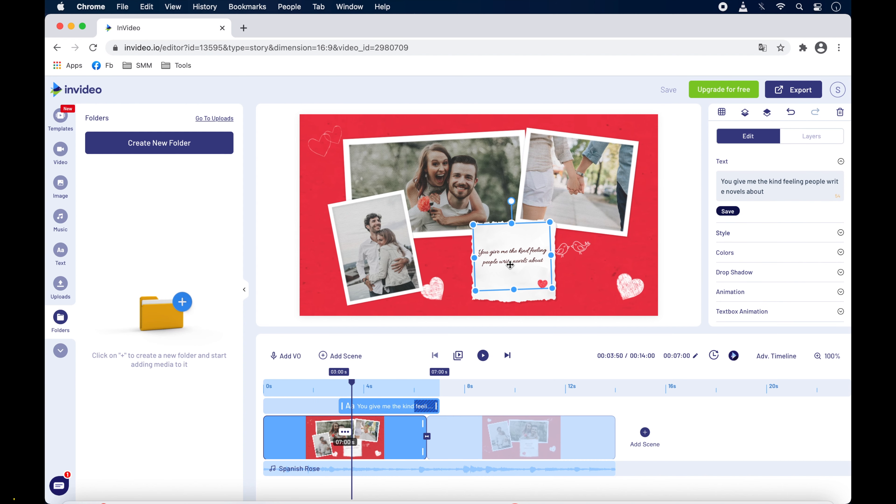
click(584, 192)
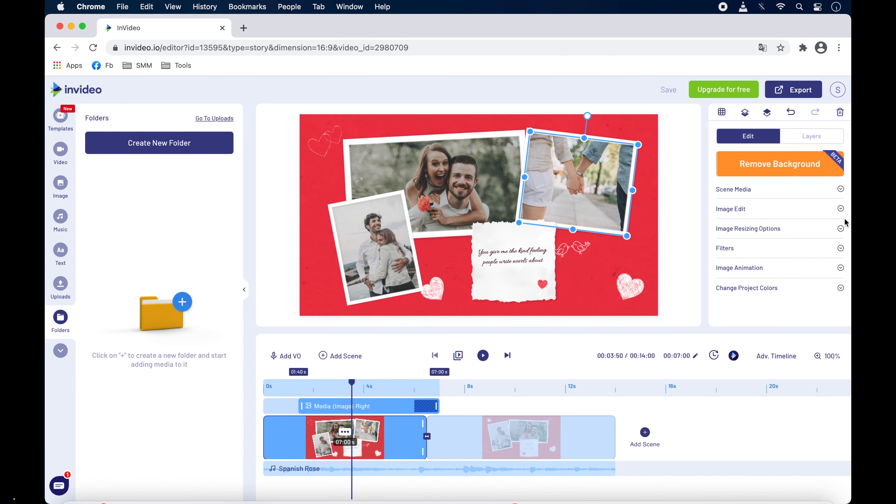
Look through the right photo's Image Edit, Scene Media and Filters options, and collapse them again.
click(842, 209)
click(842, 192)
click(841, 248)
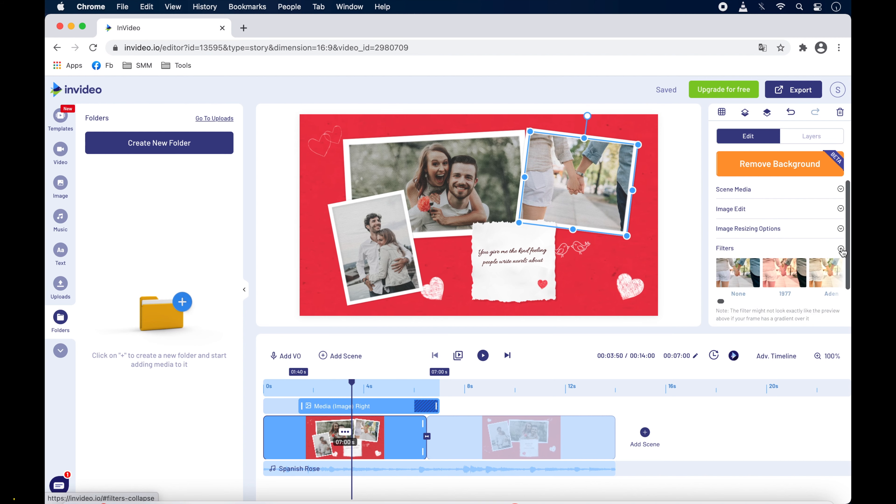
scroll(841, 229, down, 1)
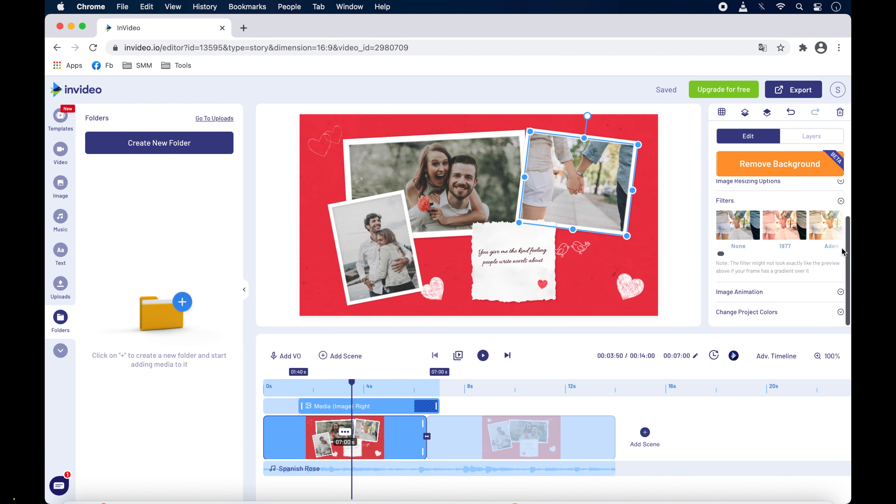
click(842, 202)
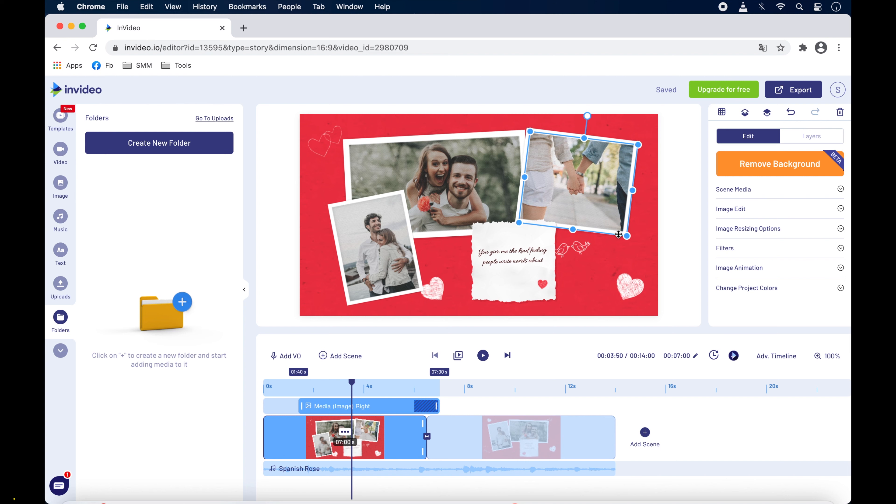
Try enlarging the right photo and shifting it over the top-left photo, and undo both changes.
drag(626, 236, 653, 267)
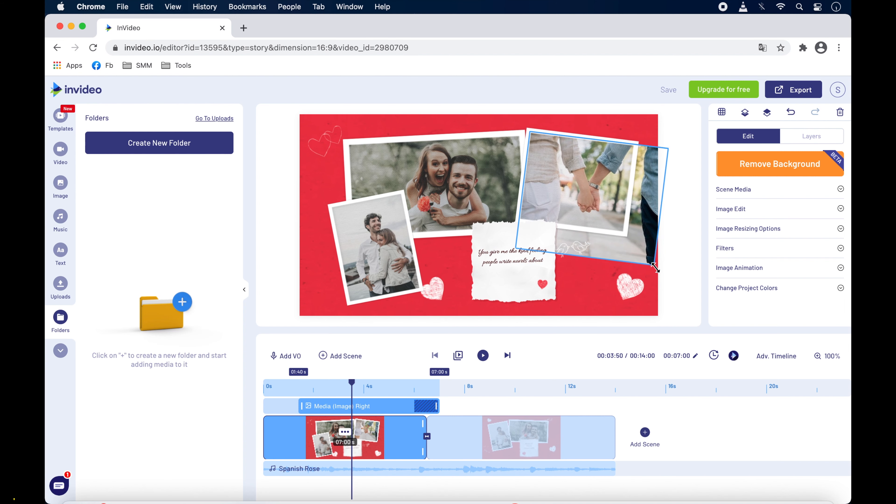
drag(588, 201, 526, 191)
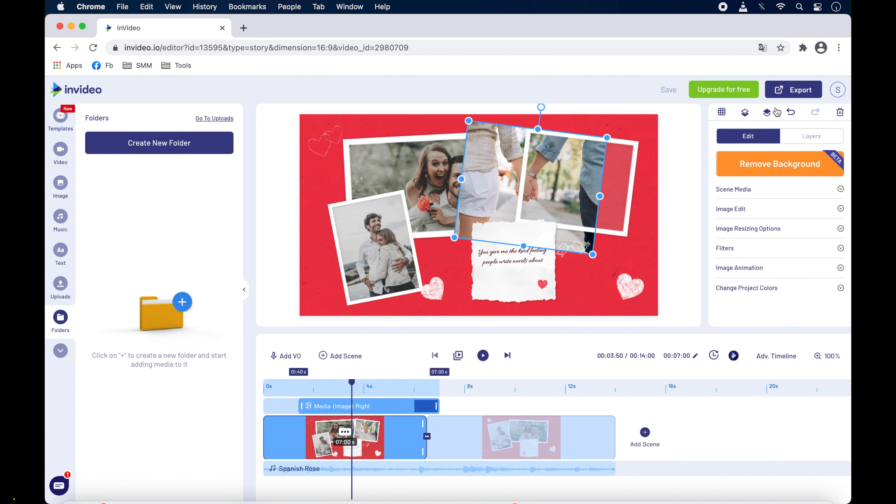
click(791, 114)
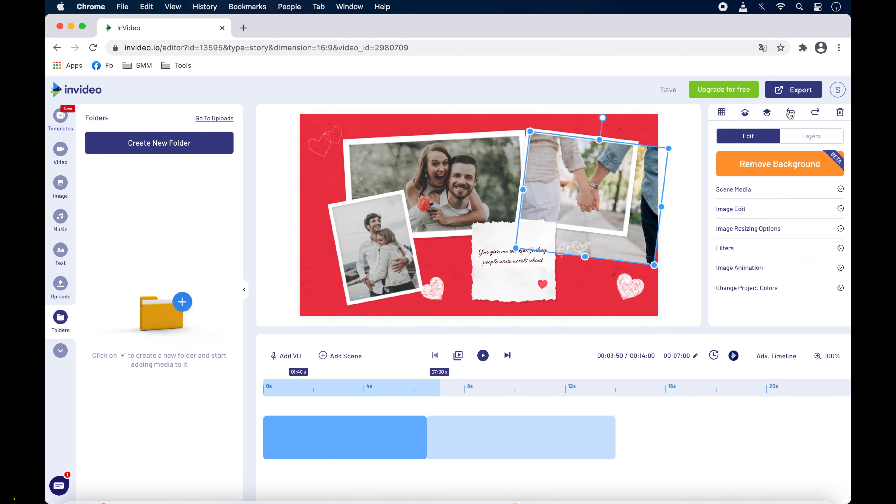
click(791, 113)
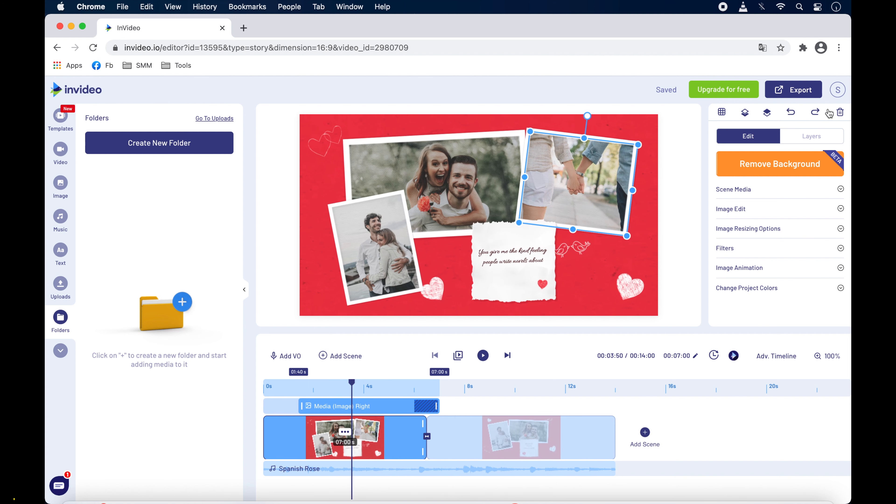
Try deleting the right photo, undo the deletion and clear the selection on the canvas.
click(842, 115)
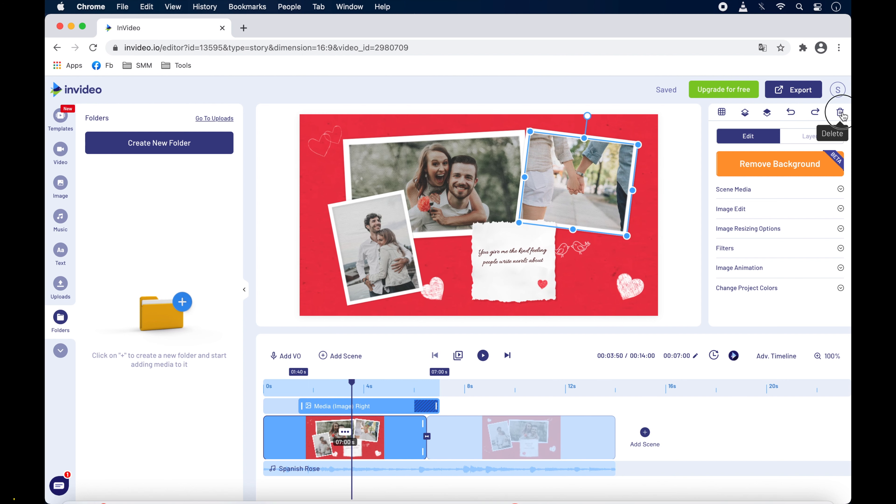
click(794, 115)
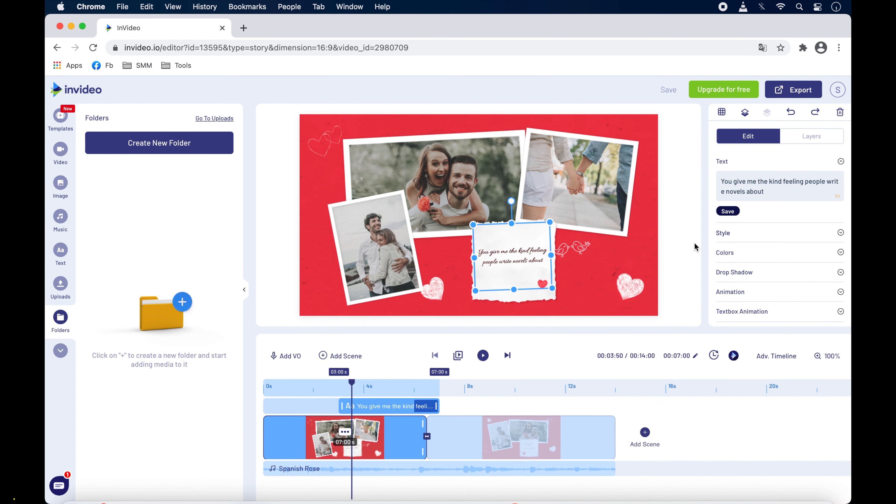
click(695, 242)
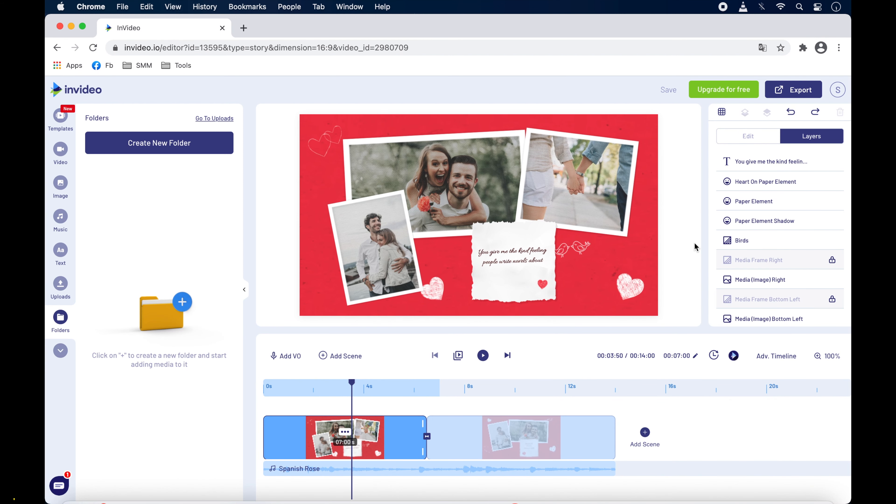
View the second scene from the timeline and return to the first scene.
mouse_move(469, 435)
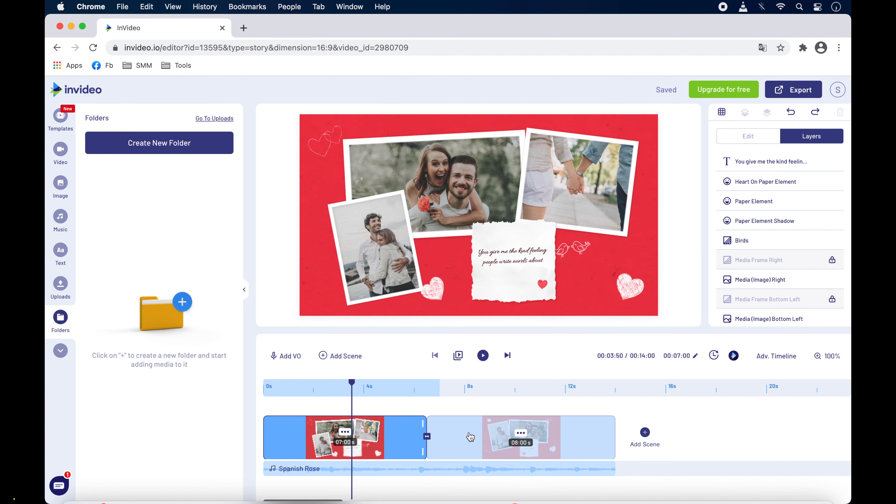
click(457, 424)
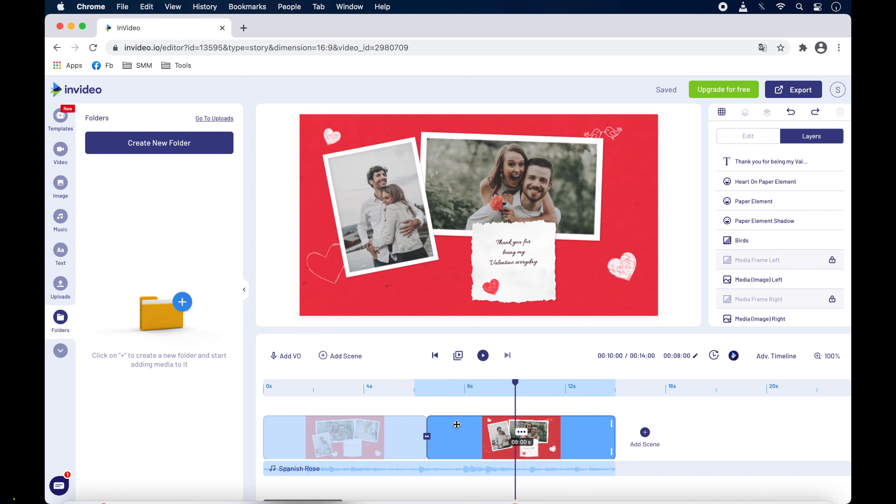
click(384, 431)
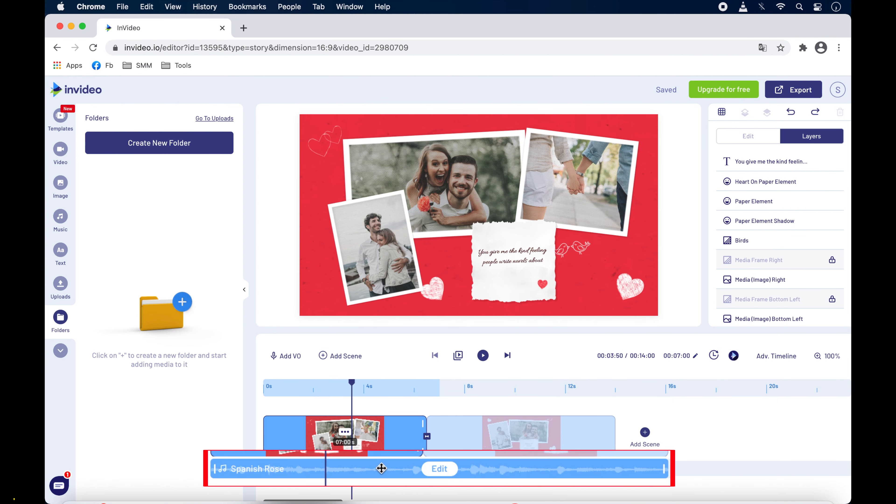
View the Spanish Rose music track's editing options and the actions available for the first scene.
click(394, 469)
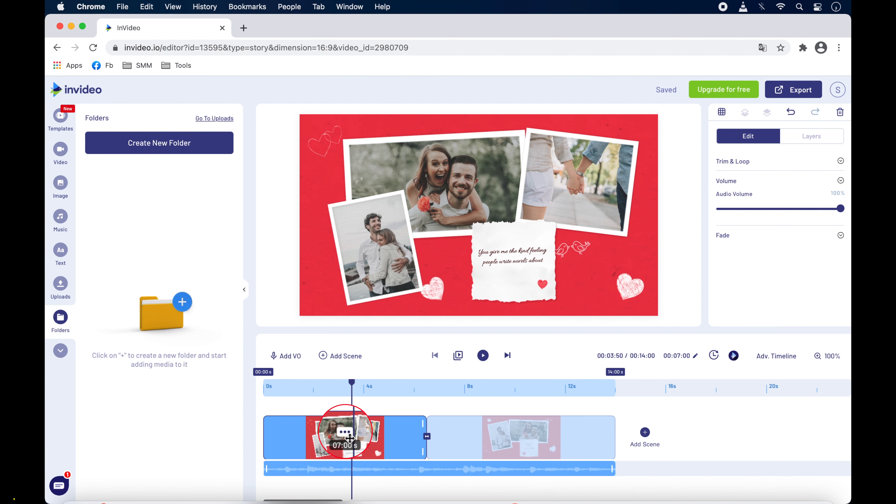
click(346, 432)
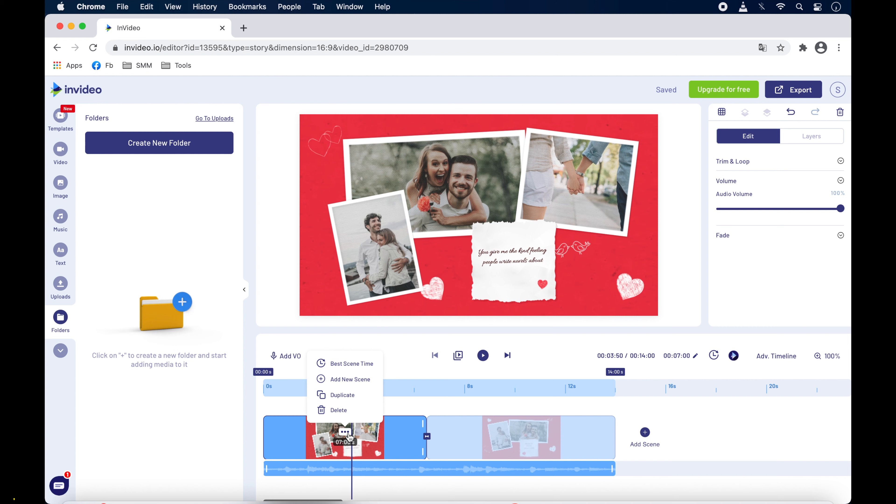
click(347, 434)
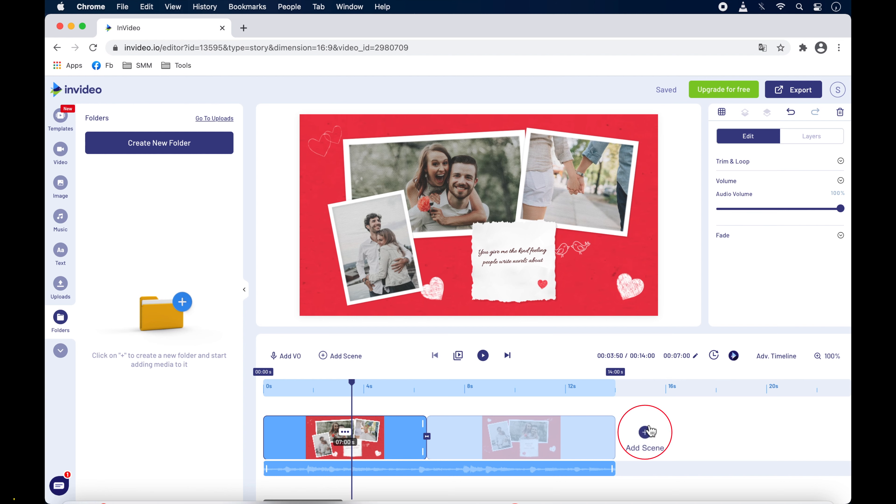
Add the "Build your own scene" blank scene at the end of the video.
click(645, 434)
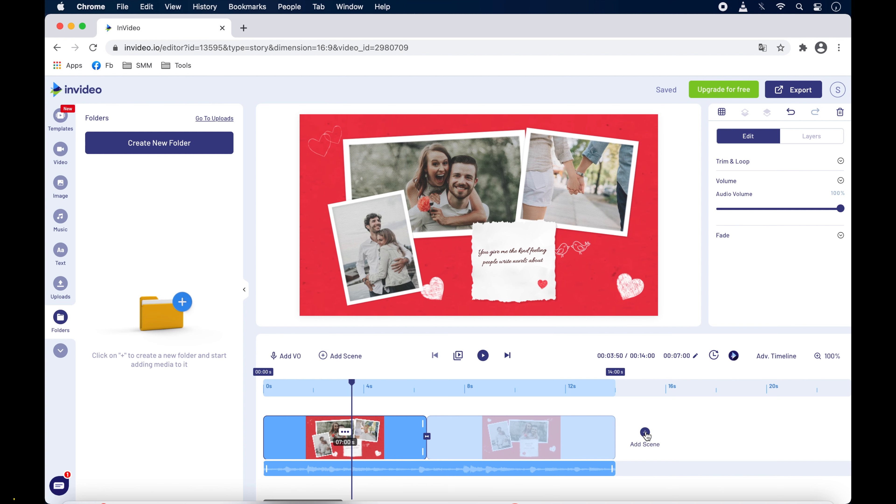
mouse_move(171, 186)
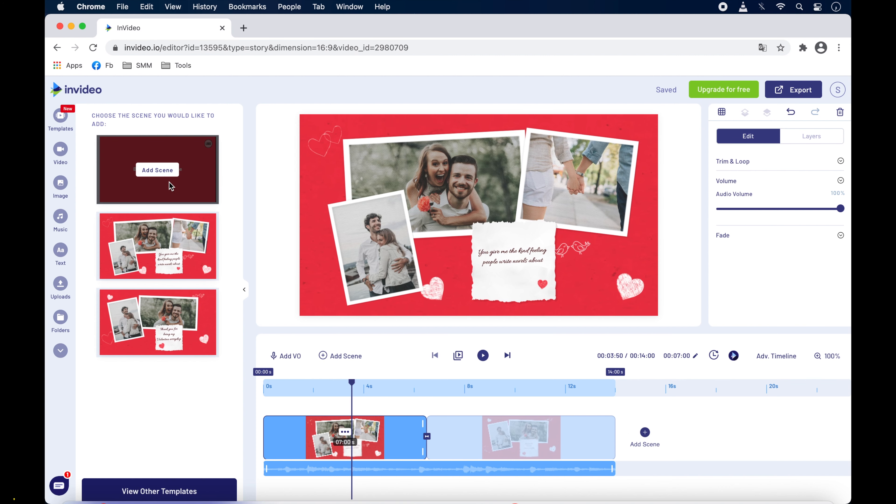
click(158, 171)
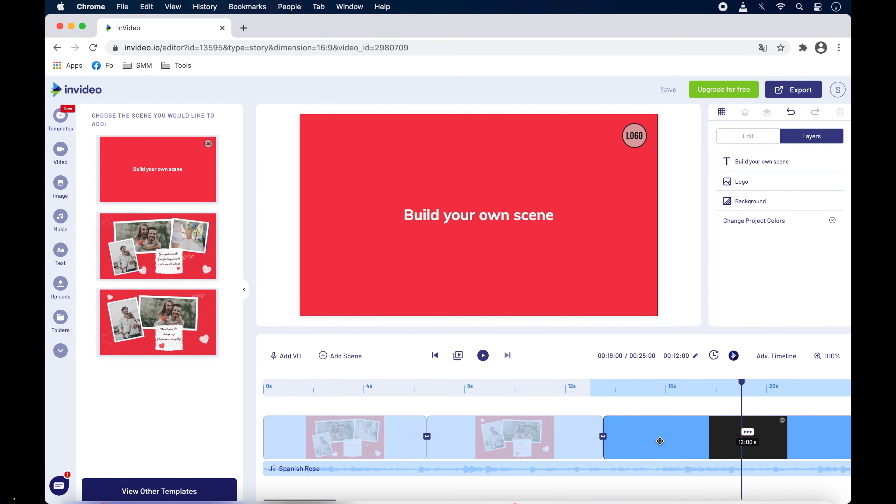
Delete the newly added "Build your own scene" scene and confirm the deletion.
click(748, 432)
click(741, 411)
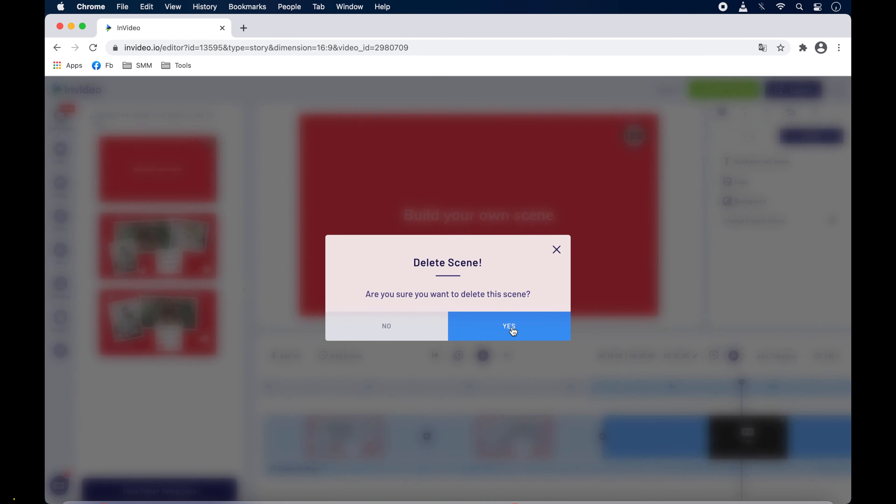
click(512, 329)
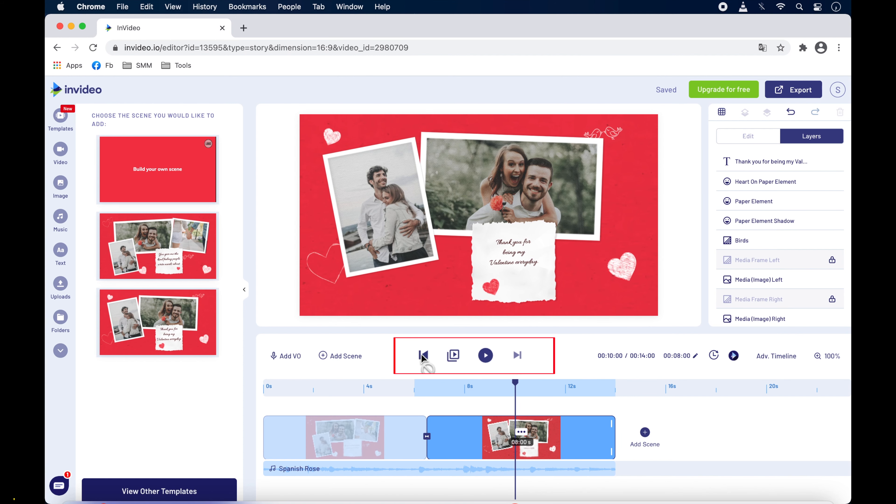
Try the playback controls for skipping to the previous scene and on to the next one.
click(422, 356)
click(508, 356)
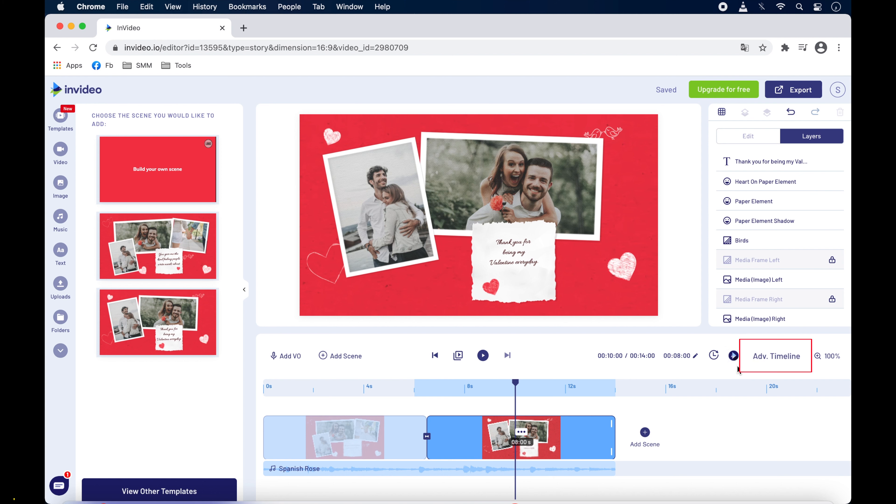
Examine the second scene's layer tracks in the advanced timeline, and switch back to the basic timeline.
click(788, 358)
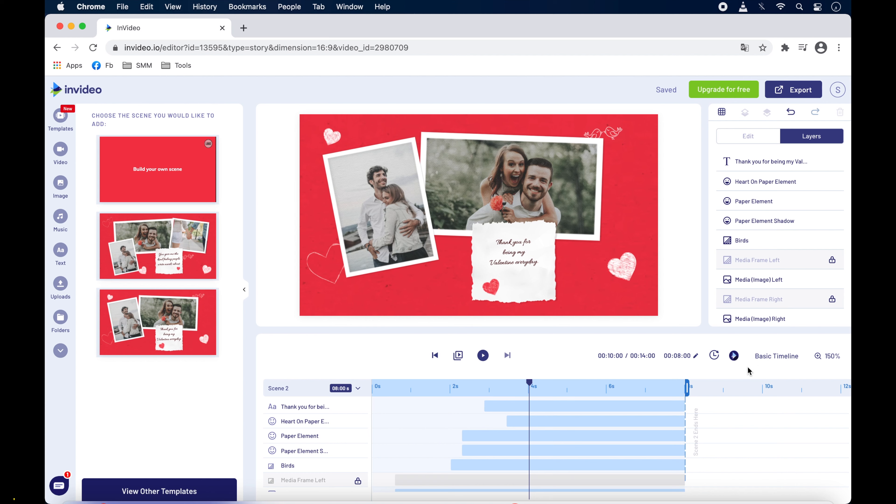
click(654, 402)
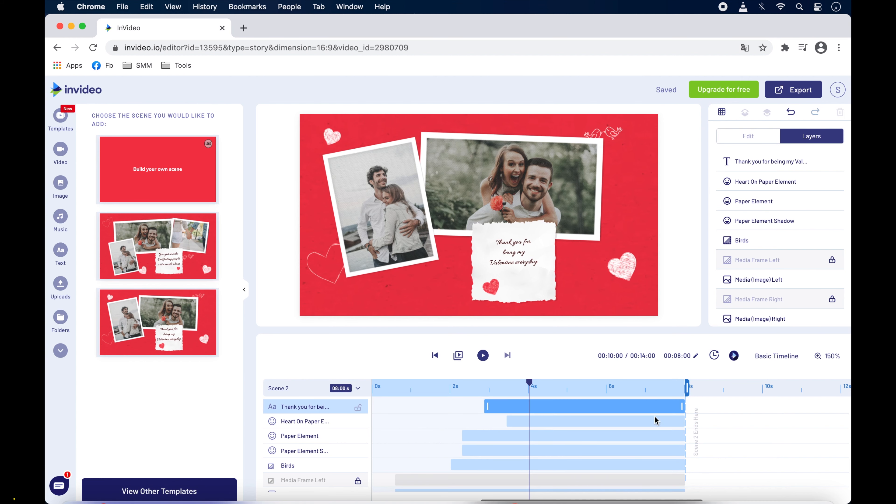
click(659, 457)
scroll(659, 457, down, 3)
scroll(659, 457, up, 3)
click(776, 356)
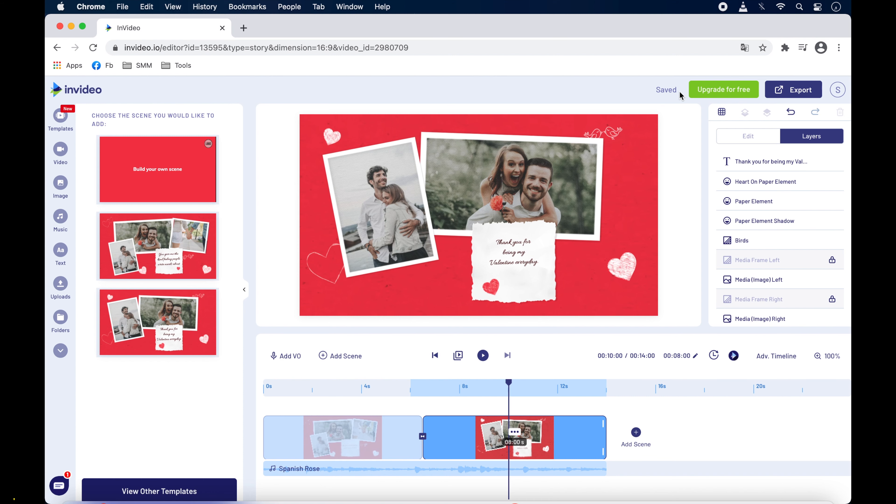
Browse the stock video library and choose the 40-second ocean waves clip for the second scene.
click(62, 152)
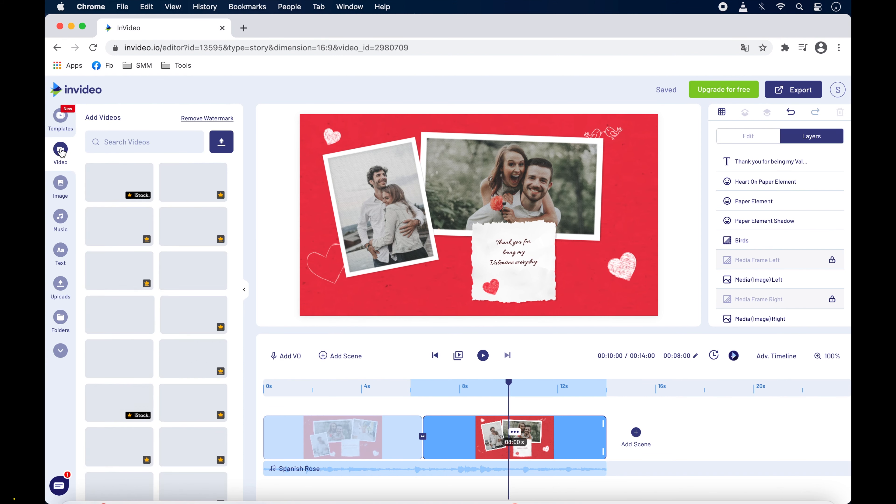
scroll(207, 330, down, 10)
scroll(207, 331, down, 8)
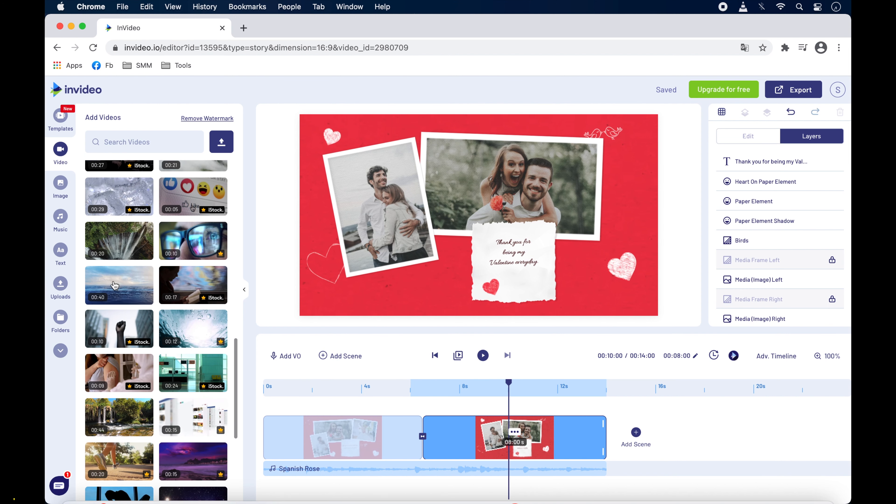
click(115, 285)
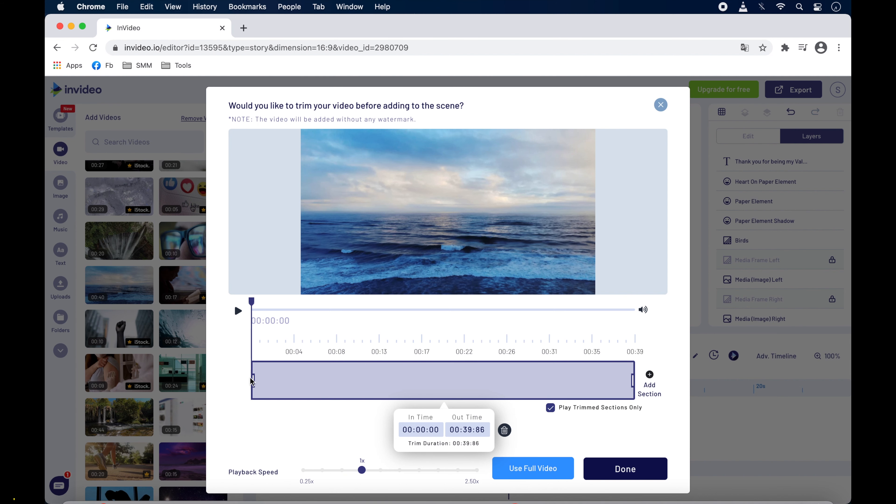
Trim the ocean clip from 00:12:71 to 00:25:05, mute its sound, keep 1x playback speed and add it to the scene.
drag(253, 381, 373, 381)
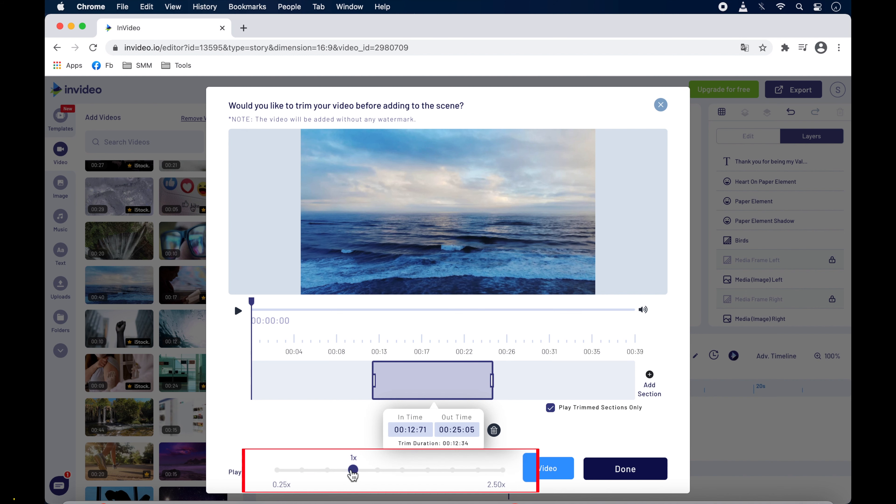
mouse_move(361, 470)
mouse_down()
mouse_move(434, 472)
mouse_move(363, 475)
mouse_up()
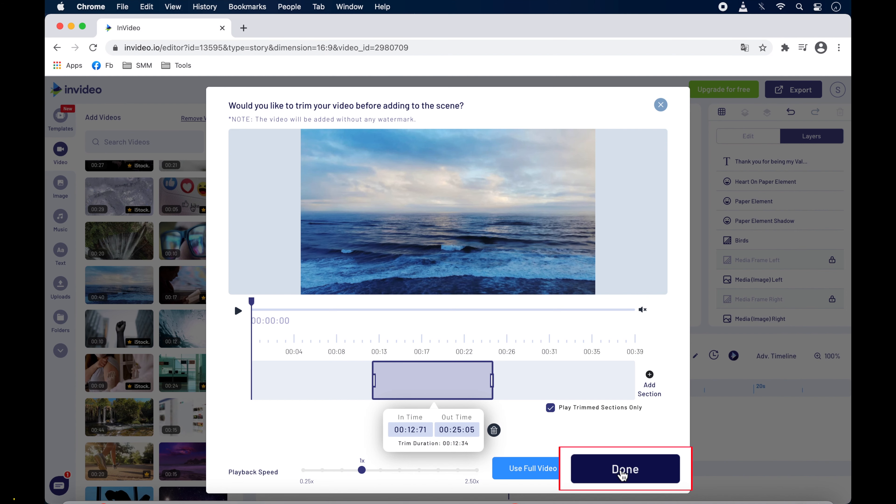
click(625, 473)
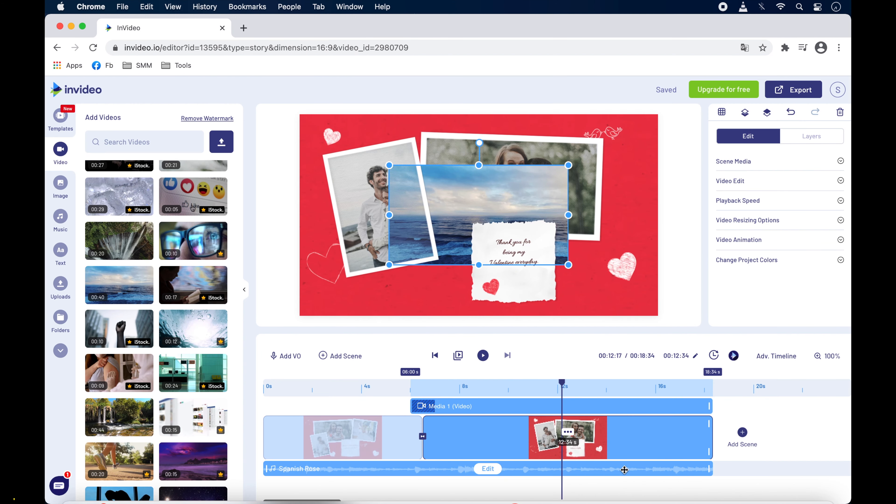
Send the ocean video behind the scene's other elements and enlarge it to cover the whole canvas, checking the result in playback.
click(482, 357)
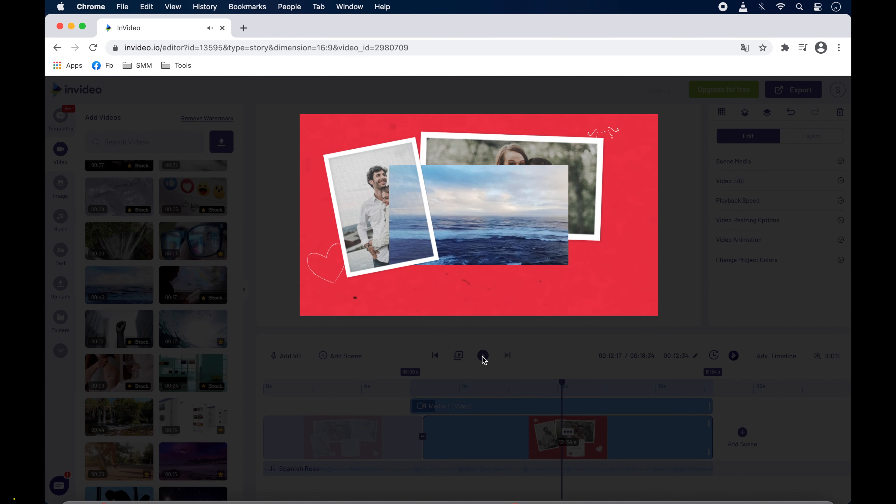
click(483, 357)
click(745, 113)
drag(569, 265, 662, 314)
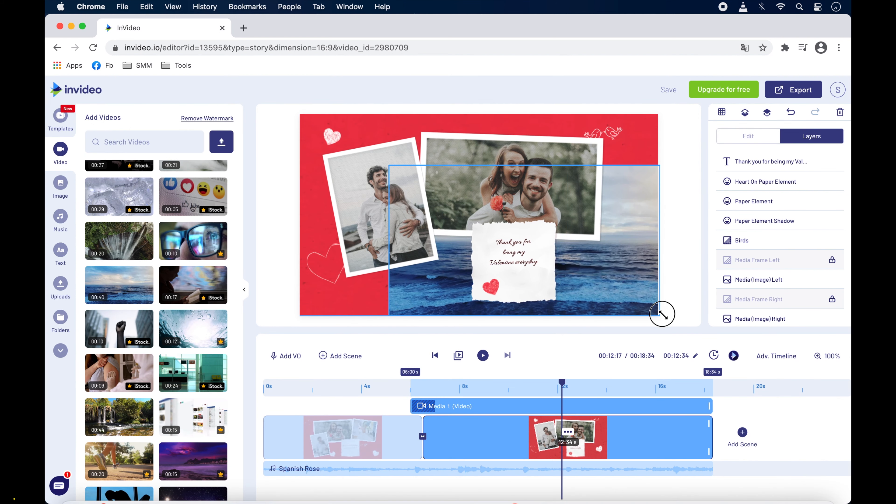
drag(390, 165, 289, 116)
click(646, 186)
click(746, 111)
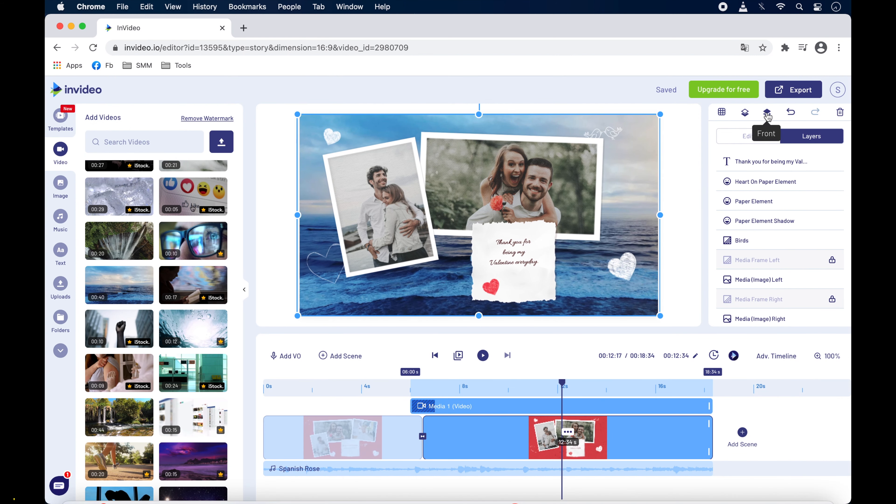
click(481, 356)
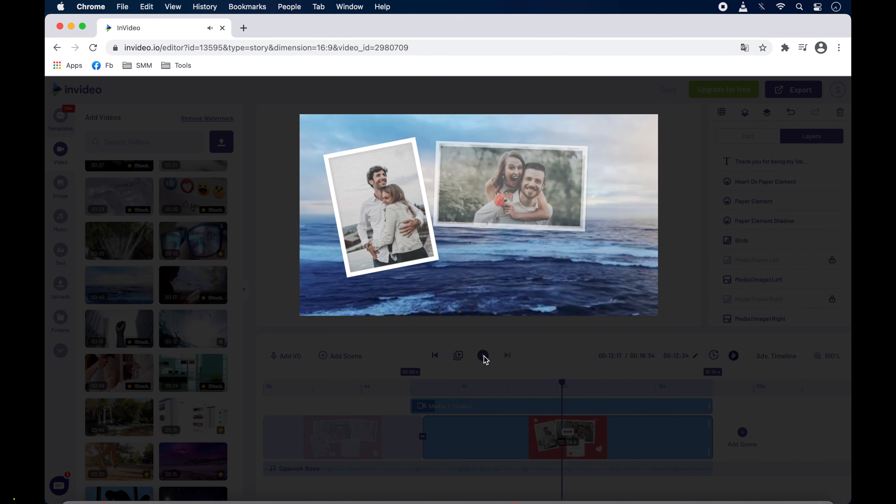
click(483, 356)
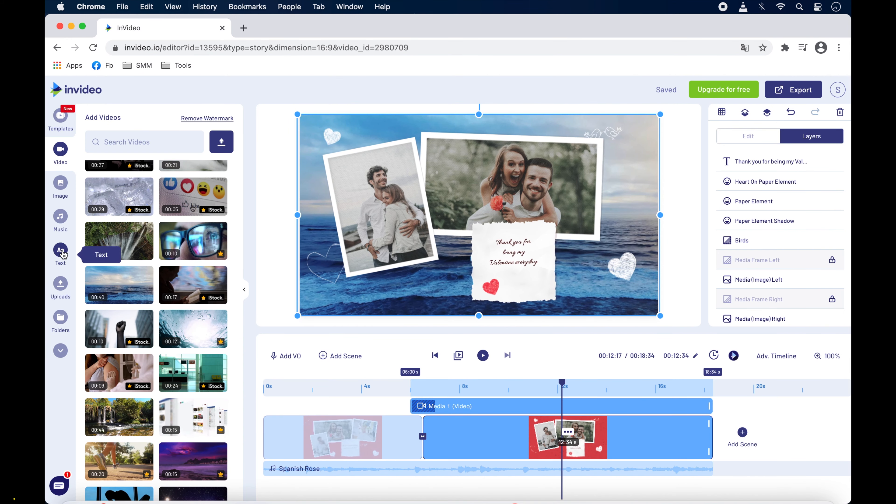
Add the red XOXO heart from the Classic text designs and place it in the canvas's lower-left corner.
click(66, 258)
scroll(154, 310, down, 4)
scroll(154, 310, down, 3)
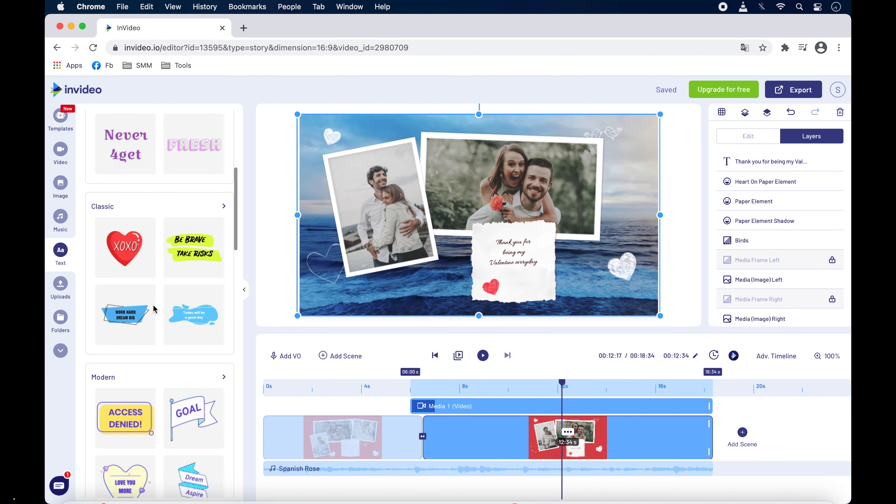
scroll(148, 290, up, 1)
click(129, 276)
drag(470, 201, 346, 284)
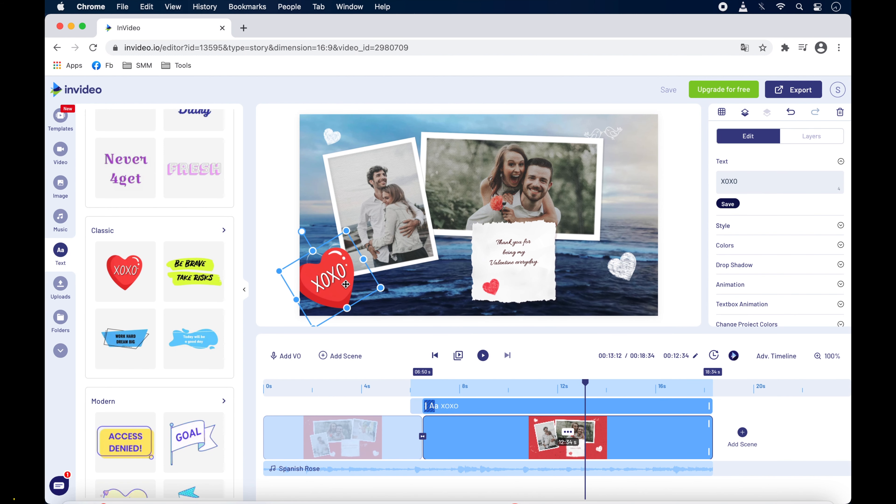
Change the red heart's text to "Love" and play the scene to check it.
double_click(775, 183)
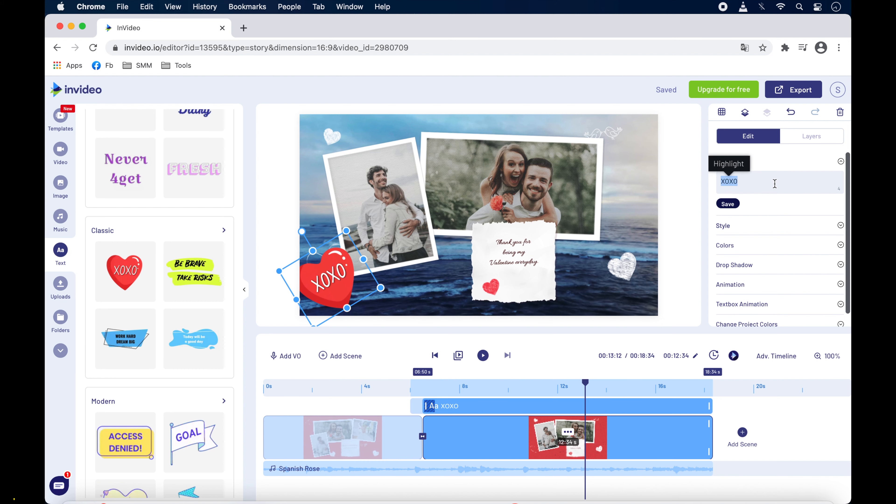
text(Love)
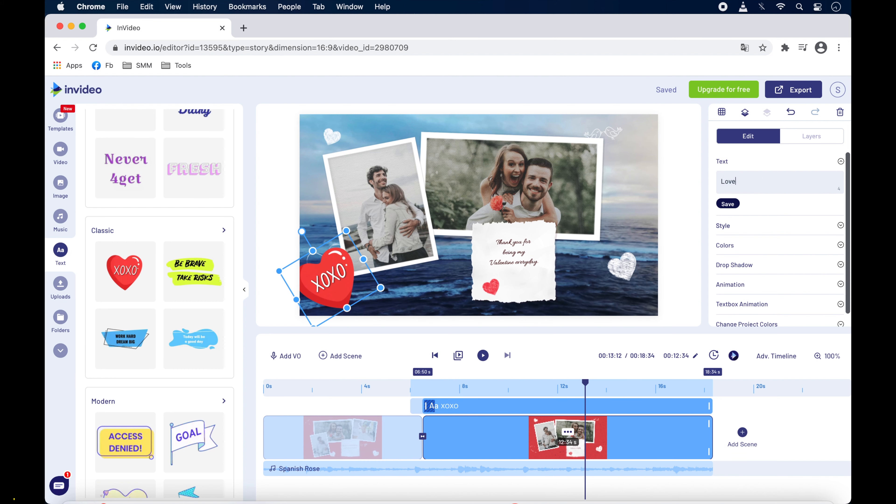
click(841, 163)
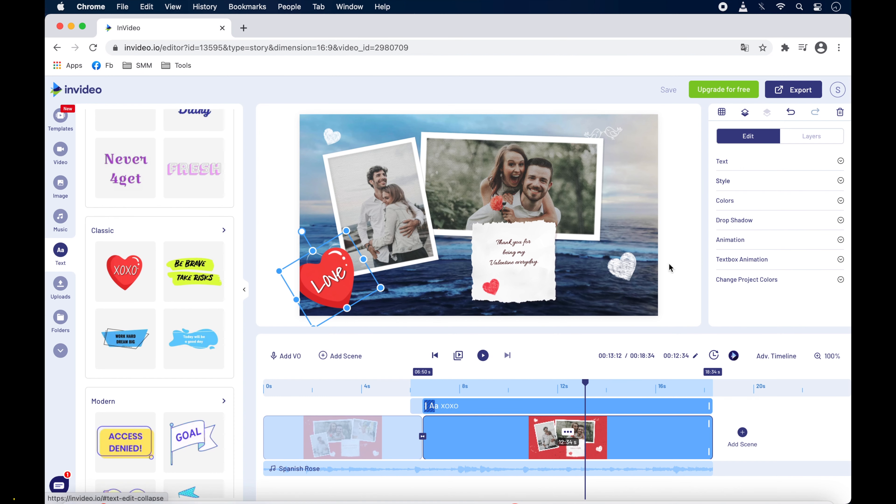
click(483, 355)
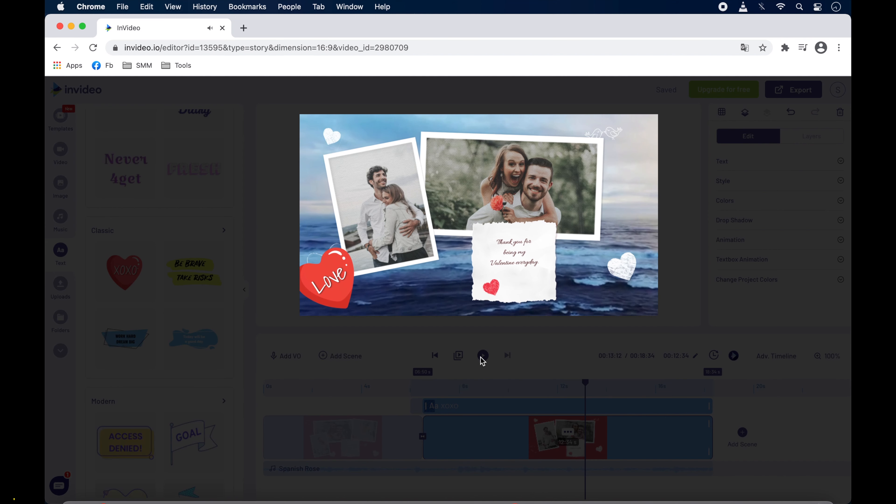
click(481, 357)
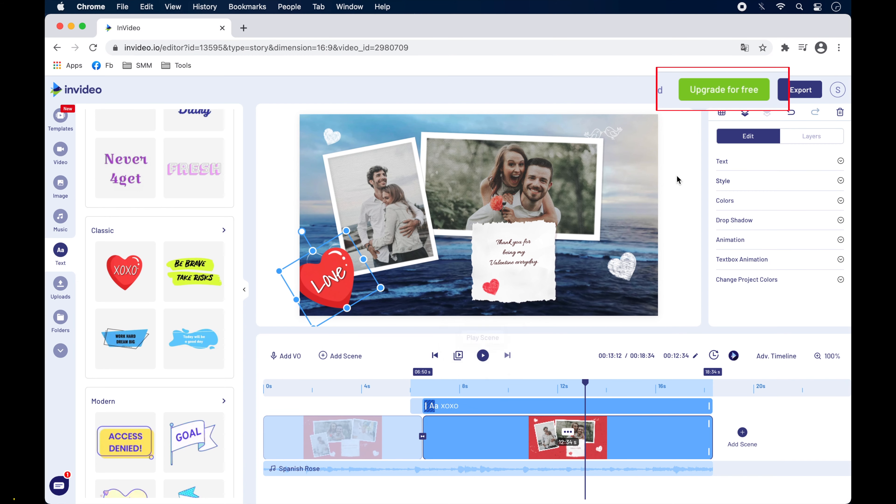
Examine the Free, Business and Unlimited plans on the upgrade pricing page, and return to the editor.
click(726, 89)
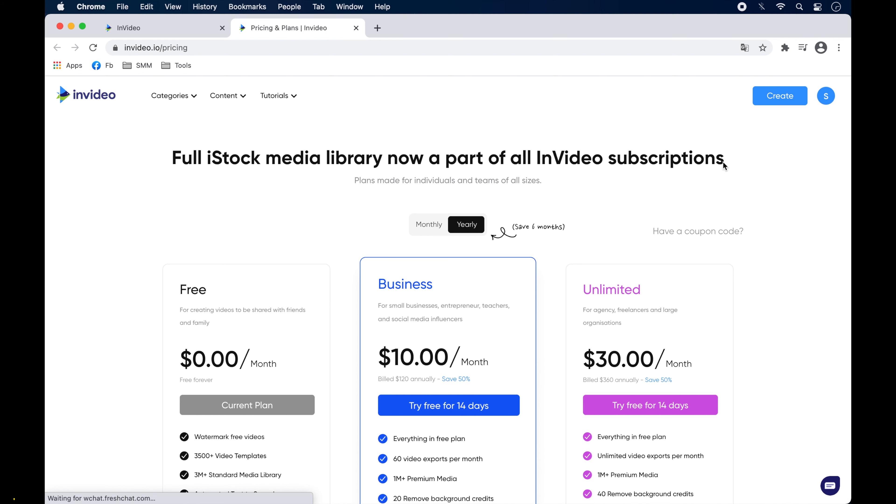
scroll(724, 162, down, 5)
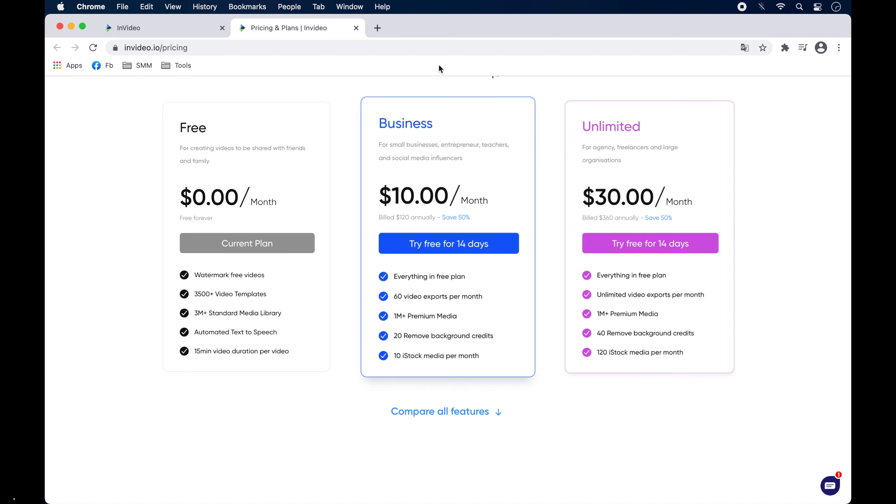
click(356, 28)
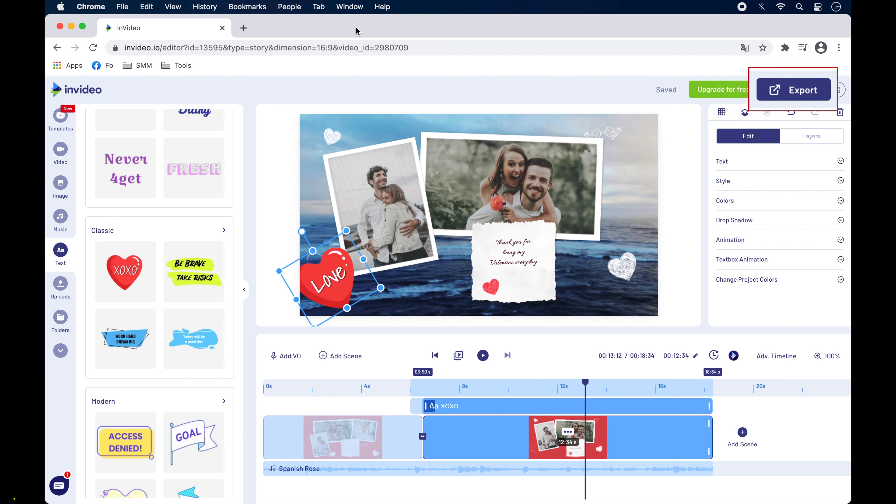
Export the video at the default 720p resolution and download the version with watermark.
click(807, 92)
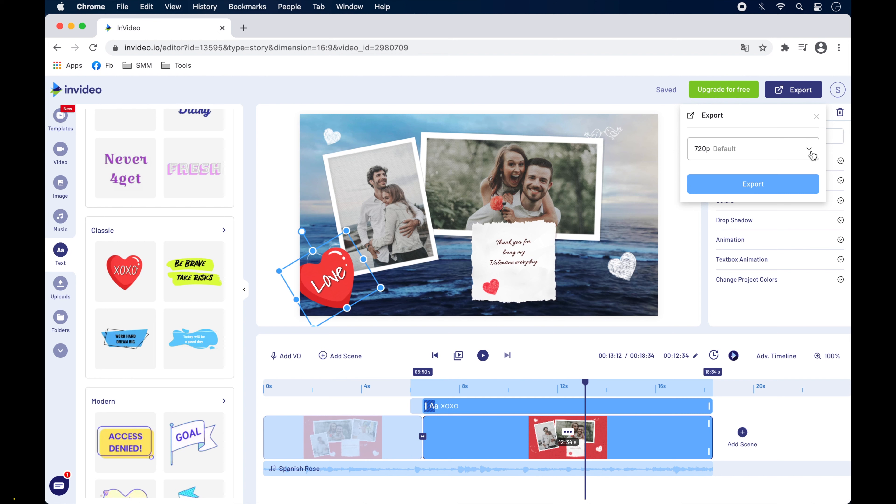
click(811, 155)
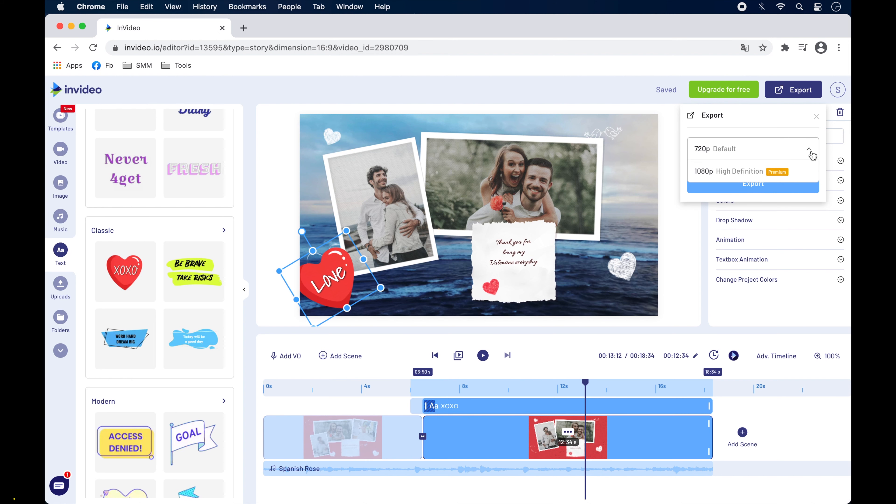
click(812, 156)
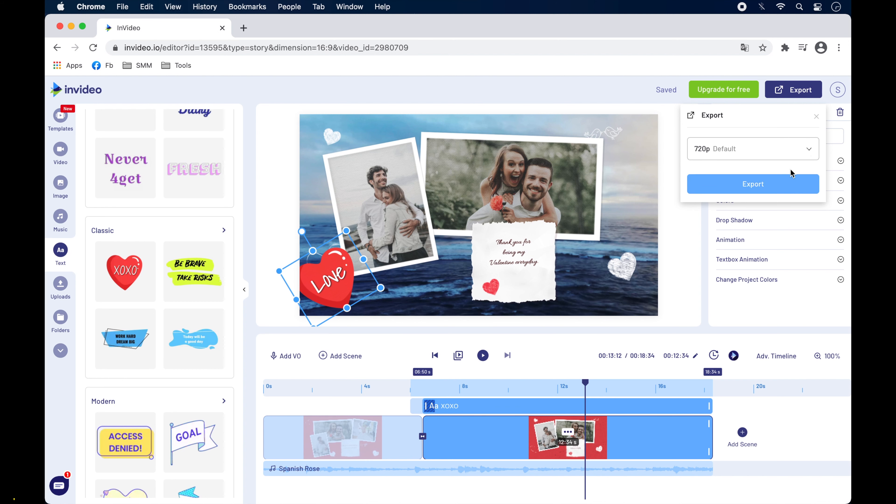
click(758, 187)
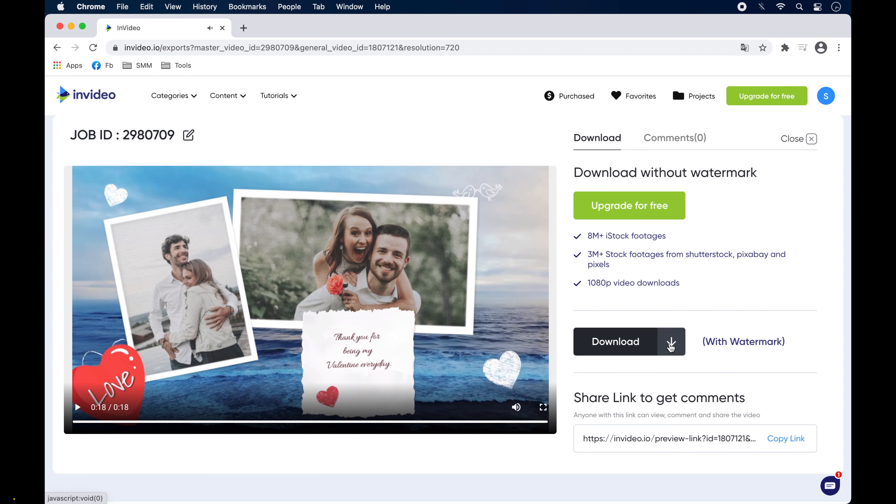
click(671, 348)
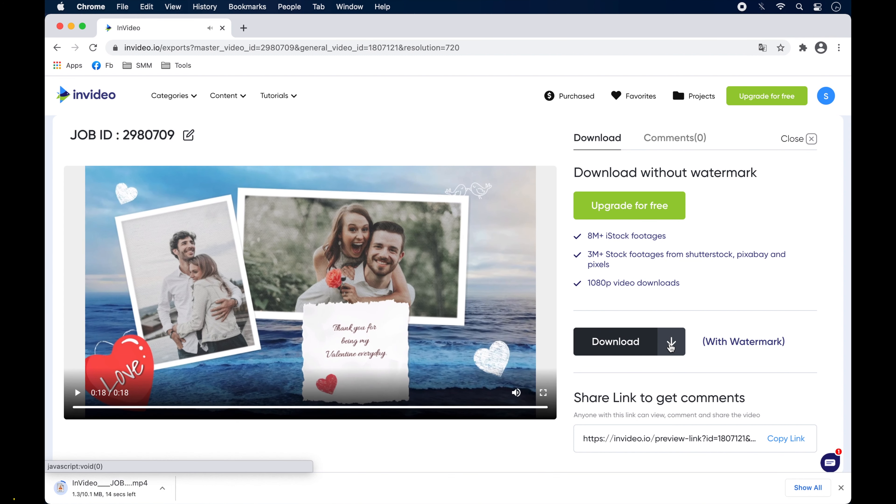